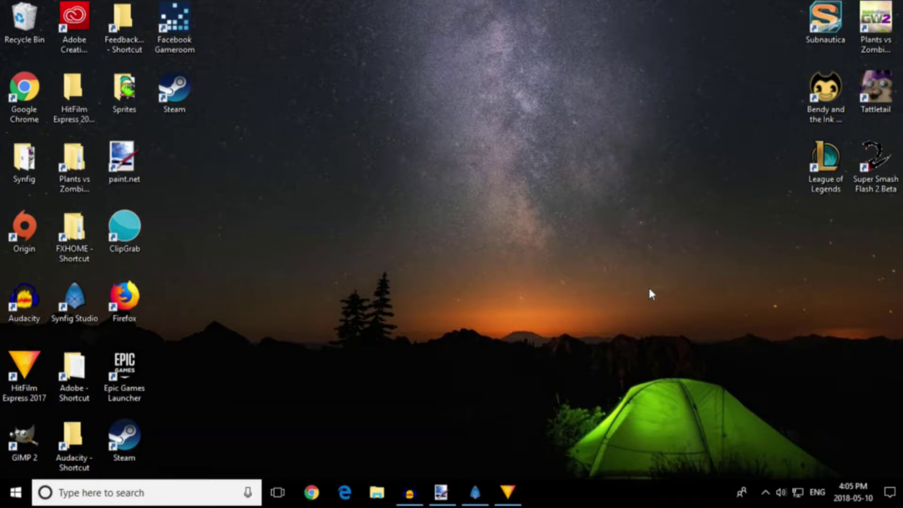
Browse to the sprite sheets folder inside Pictures\Saved Pictures and view the collected sprite sheets.
left_click(376, 492)
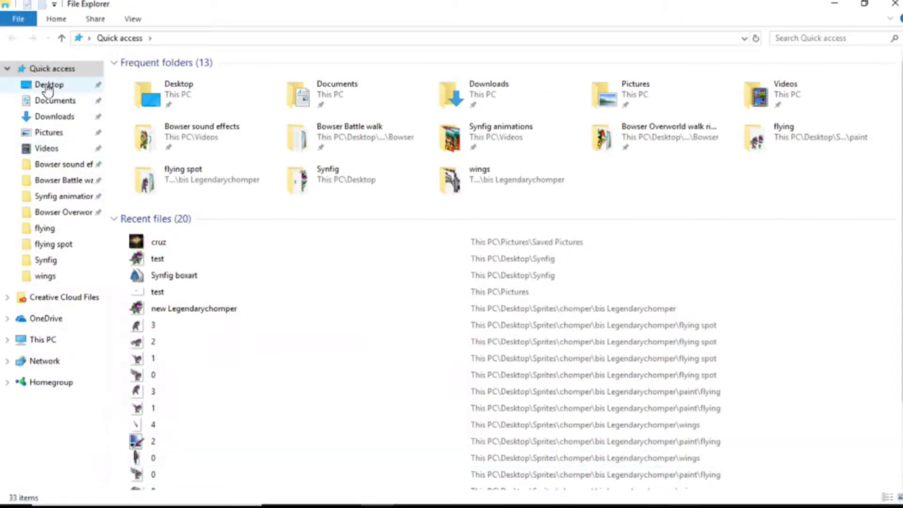
left_click(47, 86)
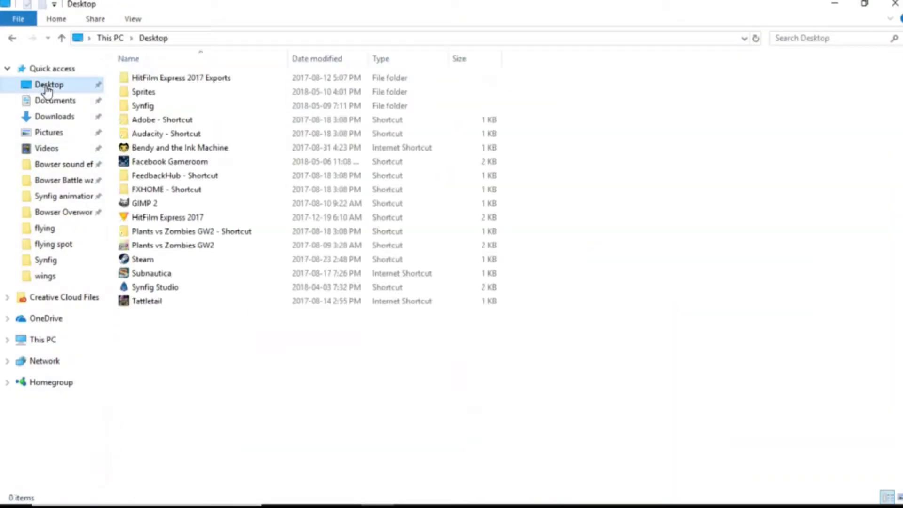
left_click(49, 135)
double_click(363, 115)
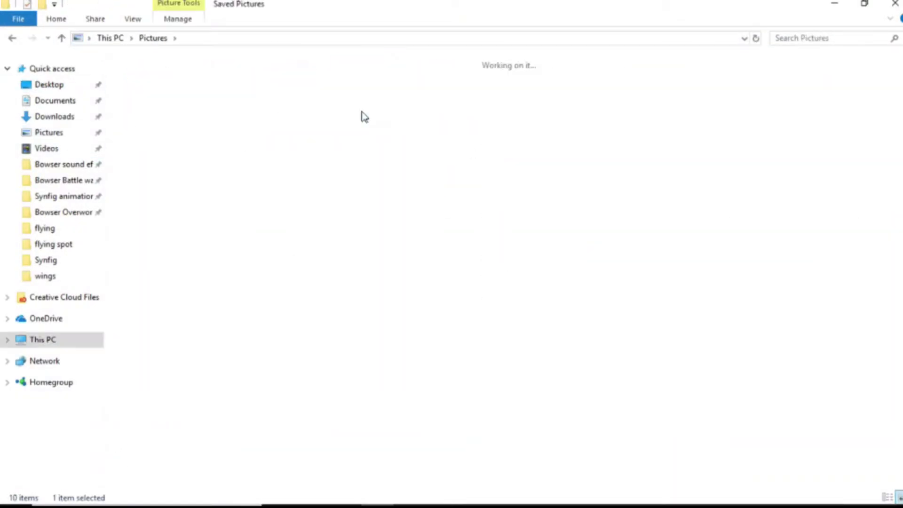
double_click(288, 103)
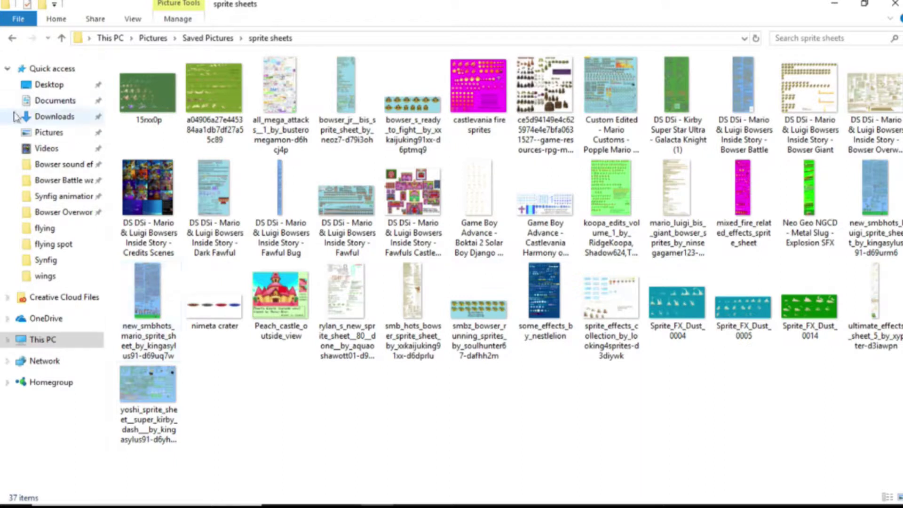
Launch the ASU application from the spritesheet unpacker folder in Downloads and move its window clear of the files.
left_click(89, 116)
left_click(57, 123)
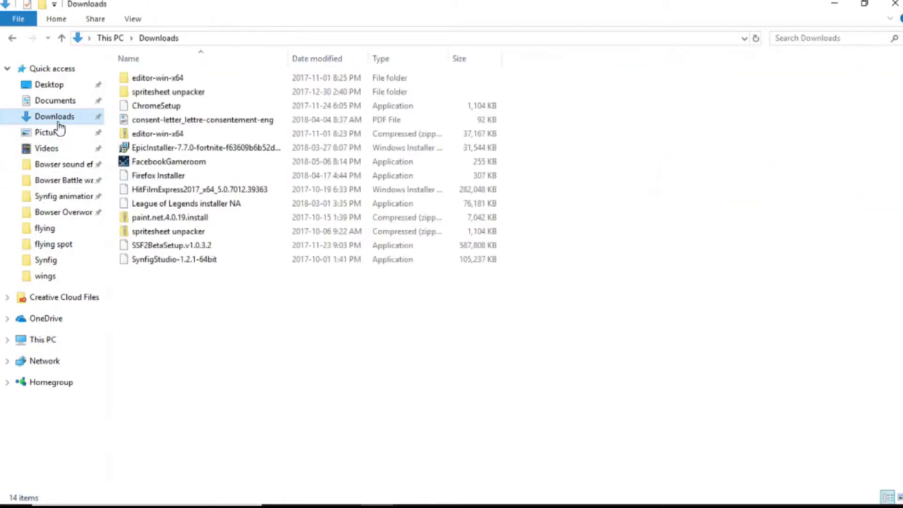
double_click(164, 94)
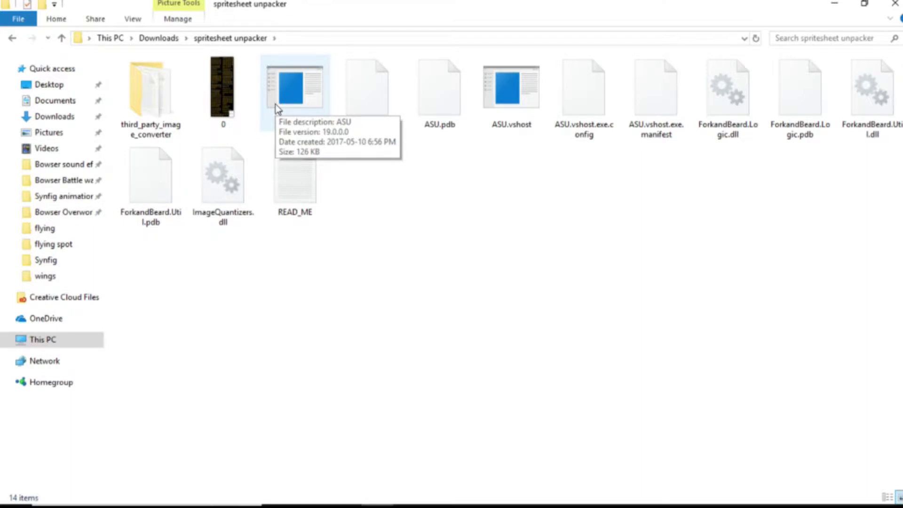
double_click(277, 108)
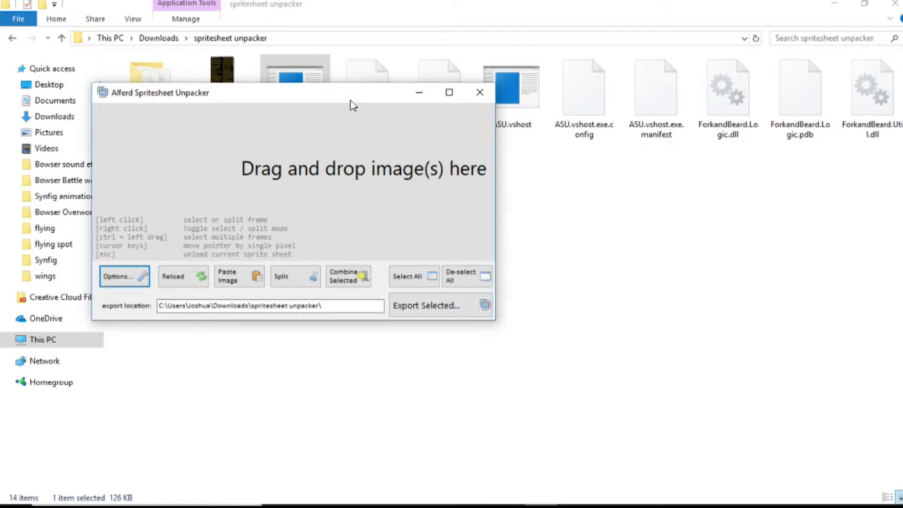
left_click_drag(350, 105, 608, 175)
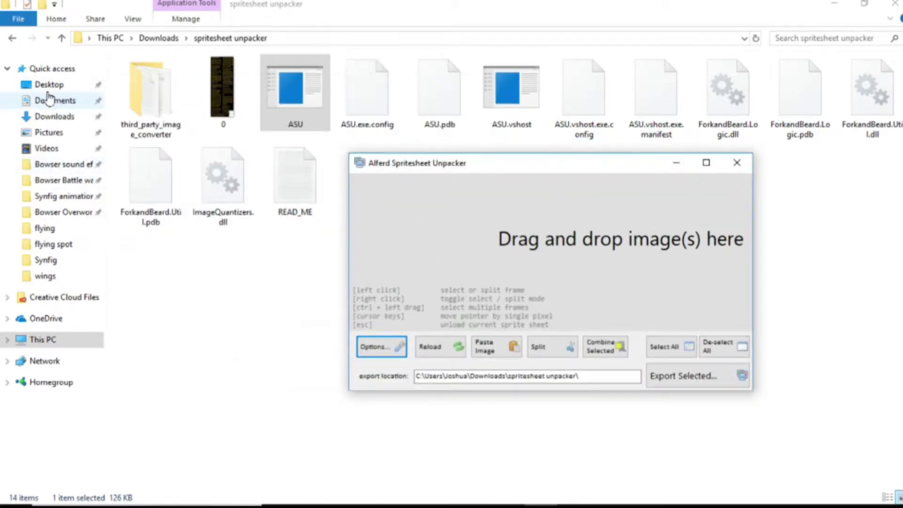
Load the Dark Fawful sheet from Saved Pictures\sprite sheets into Alferd Spritesheet Unpacker for unpacking.
left_click(48, 132)
double_click(364, 92)
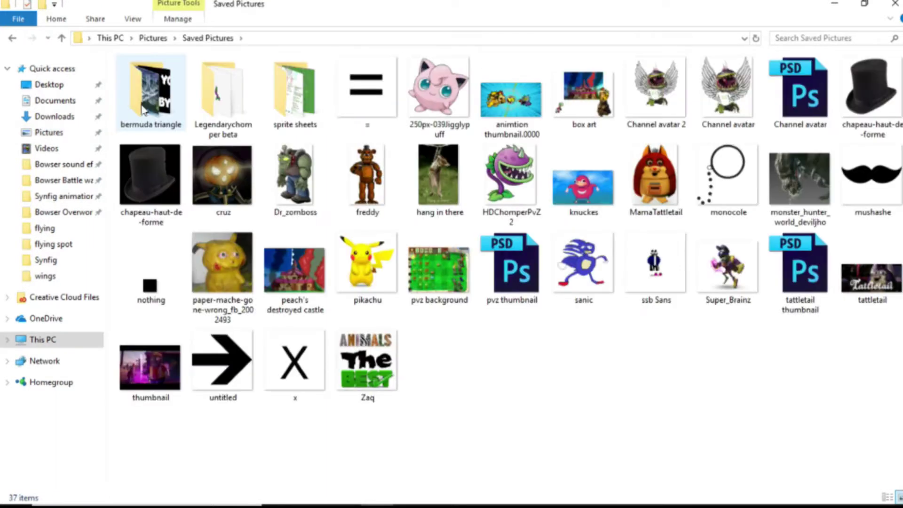
double_click(309, 125)
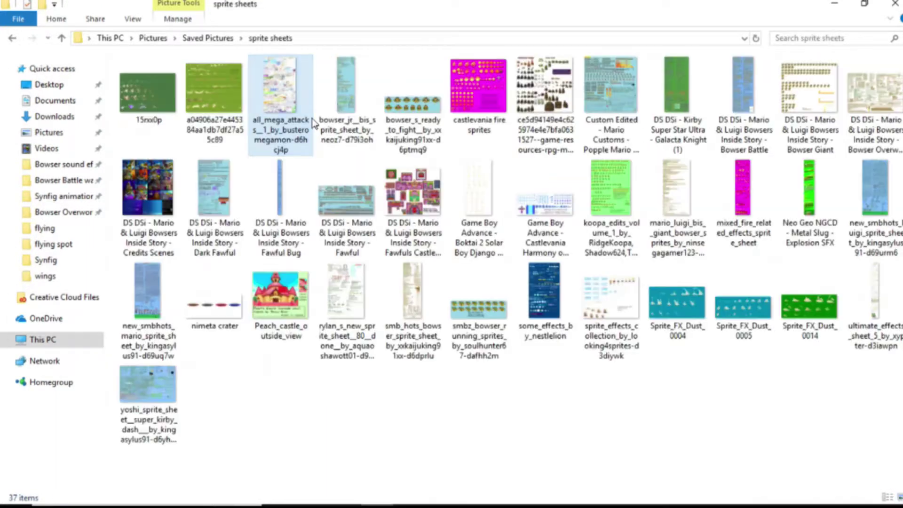
left_click(477, 494)
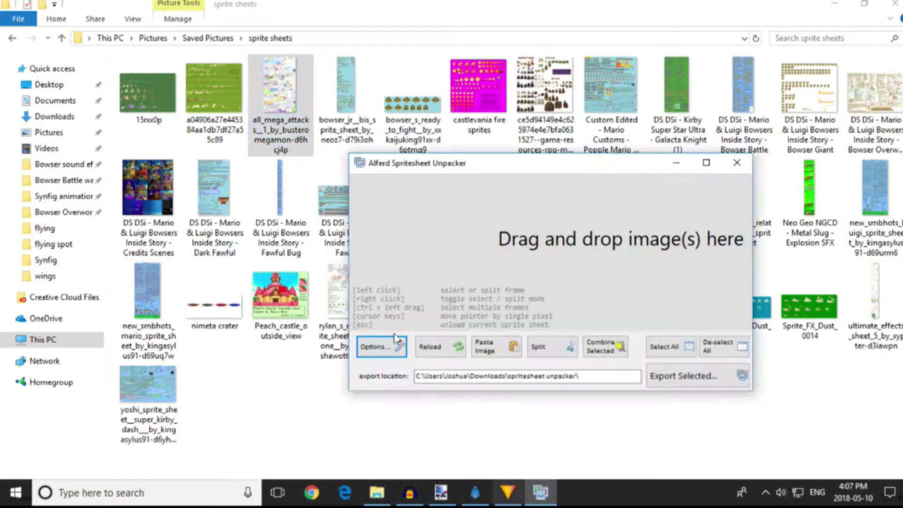
left_click_drag(456, 171, 519, 168)
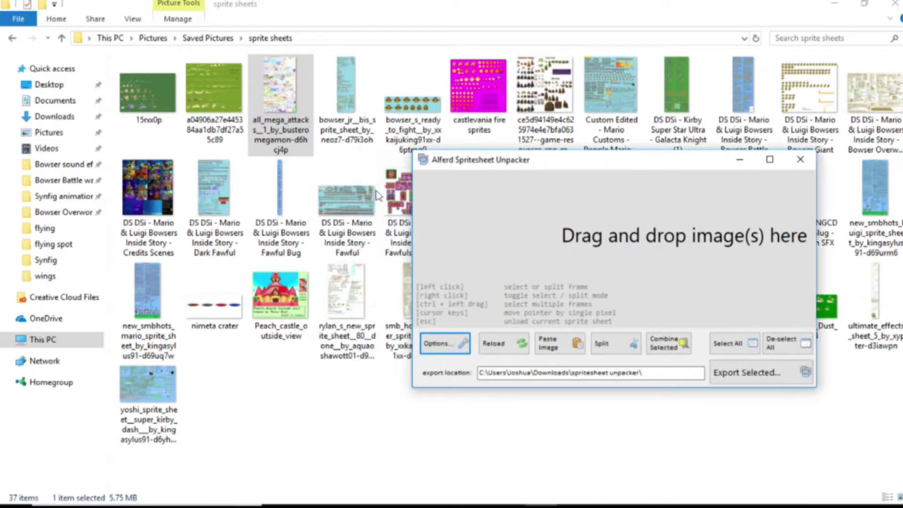
left_click_drag(216, 183, 532, 238)
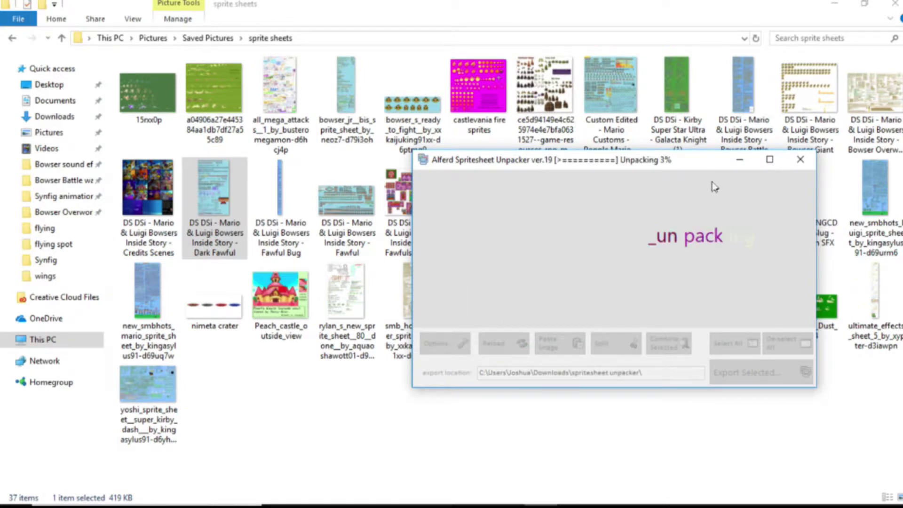
Maximize the unpacker and examine the frames detected across the Dark Fawful sheet, down to the Capturing Mario & Luigi rows.
left_click(769, 161)
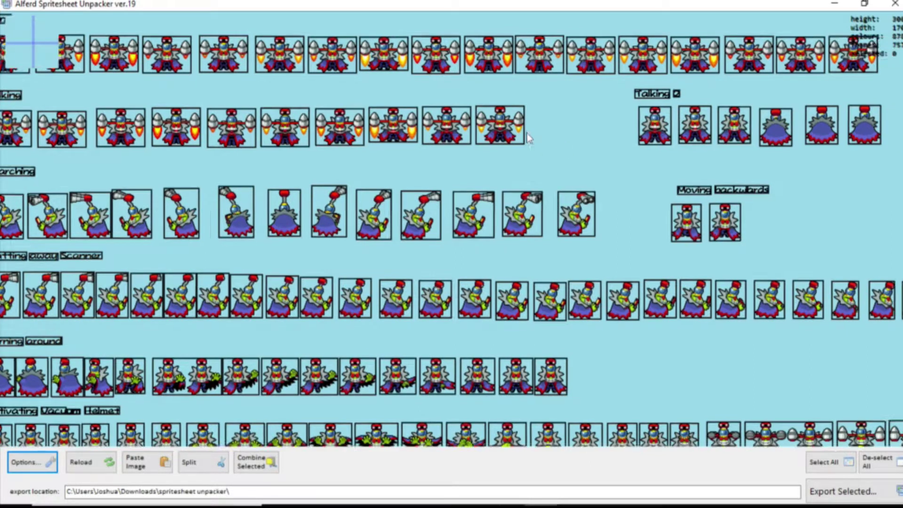
left_click_drag(713, 173, 574, 141)
left_click_drag(691, 159, 520, 102)
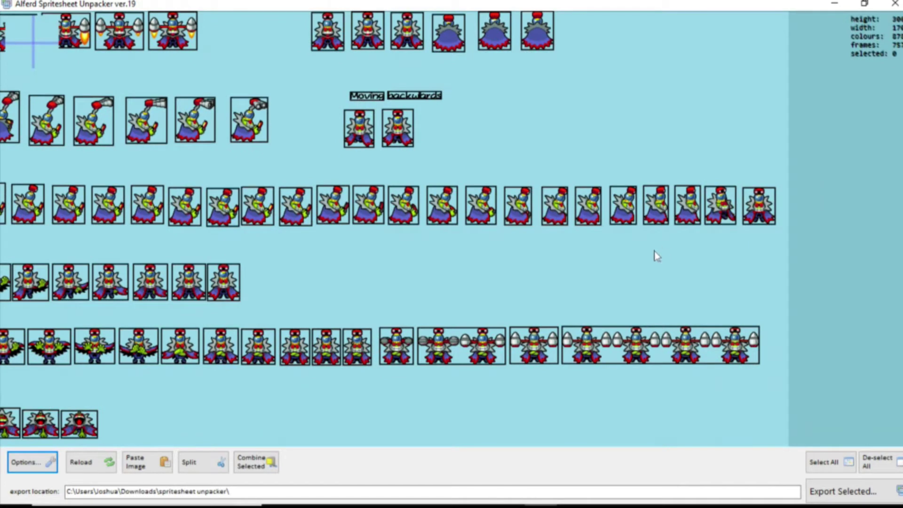
left_click_drag(655, 254, 685, 101)
left_click_drag(364, 211, 580, 117)
mouse_move(335, 282)
left_mouse_down()
mouse_move(319, 207)
mouse_move(317, 113)
left_mouse_up()
left_click_drag(439, 223, 368, 125)
left_click_drag(440, 301, 441, 188)
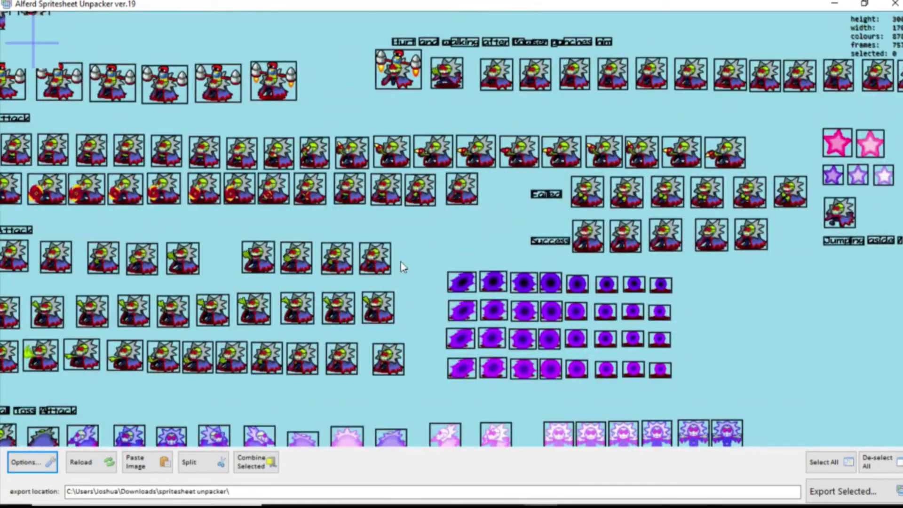
left_click_drag(399, 264, 488, 111)
left_click_drag(260, 240, 334, 327)
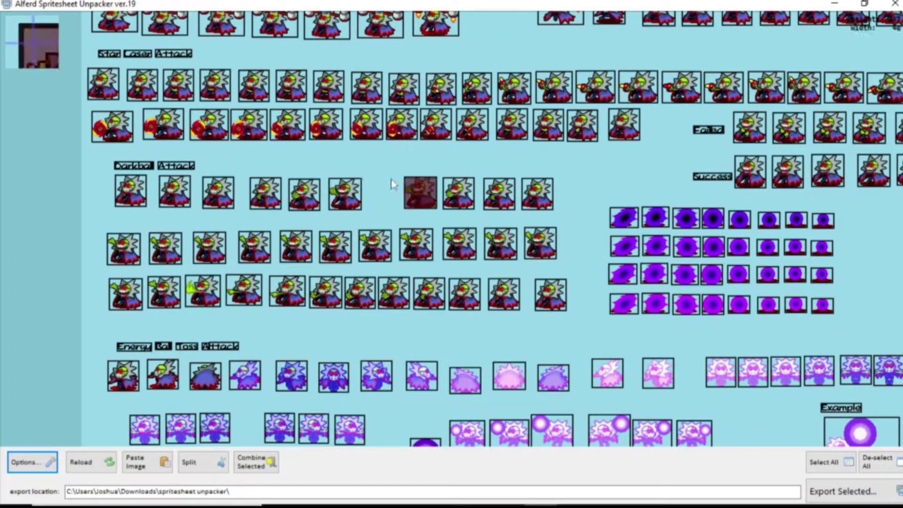
left_click_drag(397, 181, 321, 266)
left_click_drag(426, 63, 491, 289)
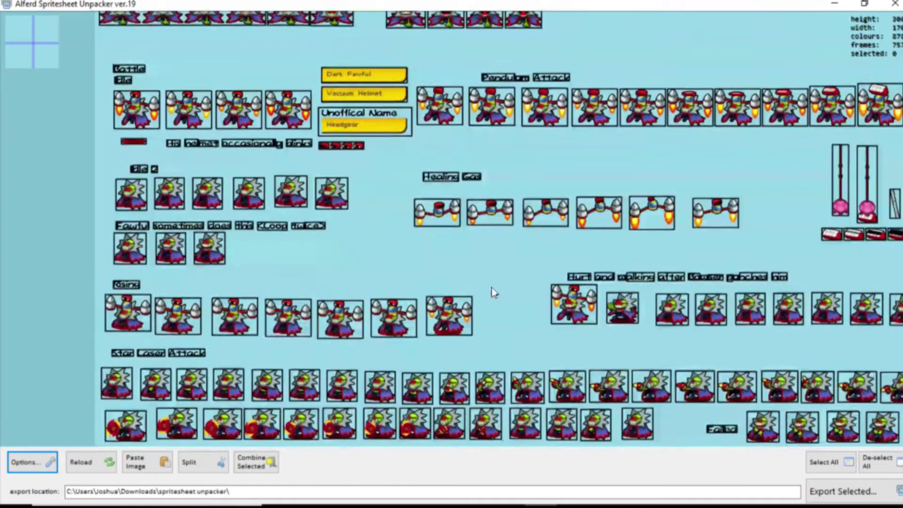
left_click_drag(341, 235, 530, 83)
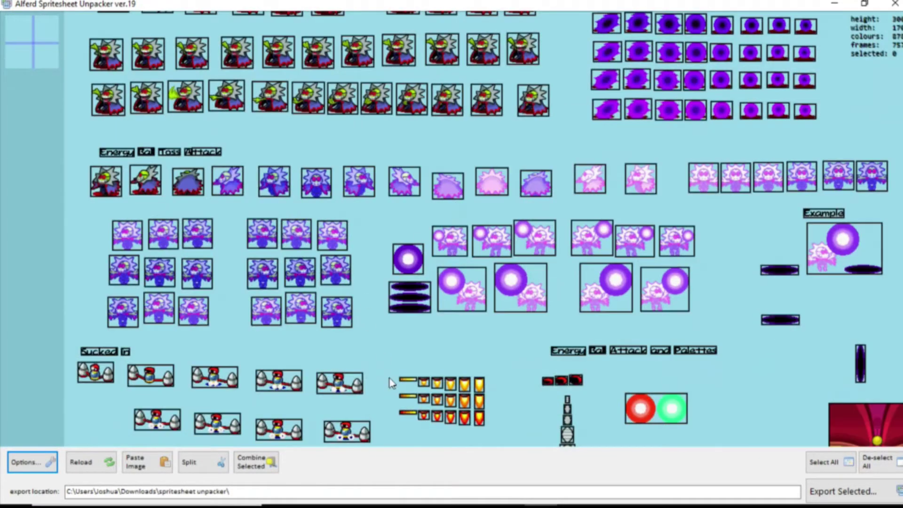
left_click_drag(393, 383, 382, 216)
left_click_drag(419, 352, 375, 149)
left_click_drag(376, 219, 453, 76)
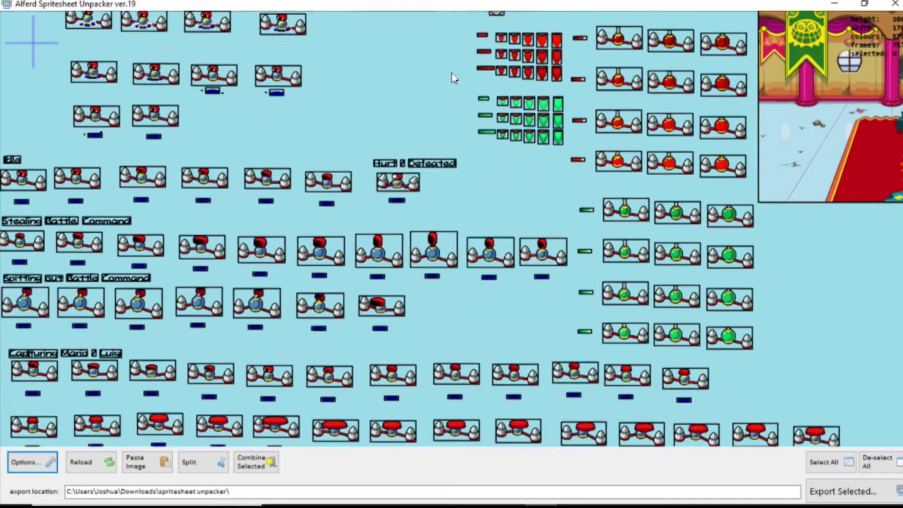
left_click_drag(465, 406, 437, 228)
left_click_drag(425, 136, 514, 174)
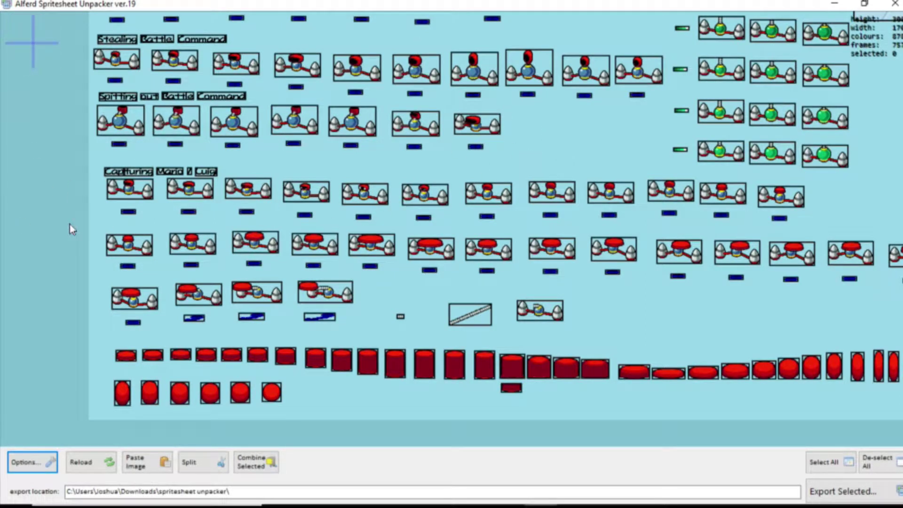
Select the first five frames in the top row of the Capturing Mario & Luigi section.
left_click(119, 196)
left_click(189, 188)
left_click(249, 186)
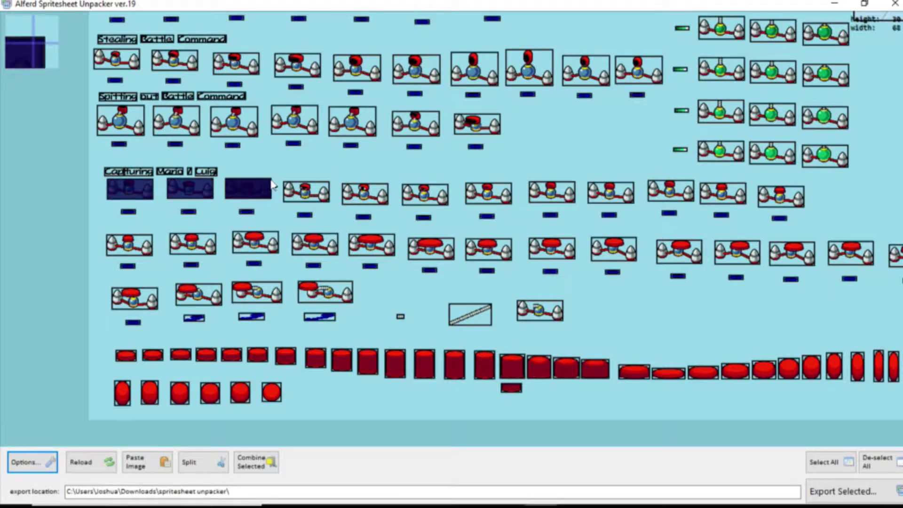
left_click(306, 189)
left_click(357, 190)
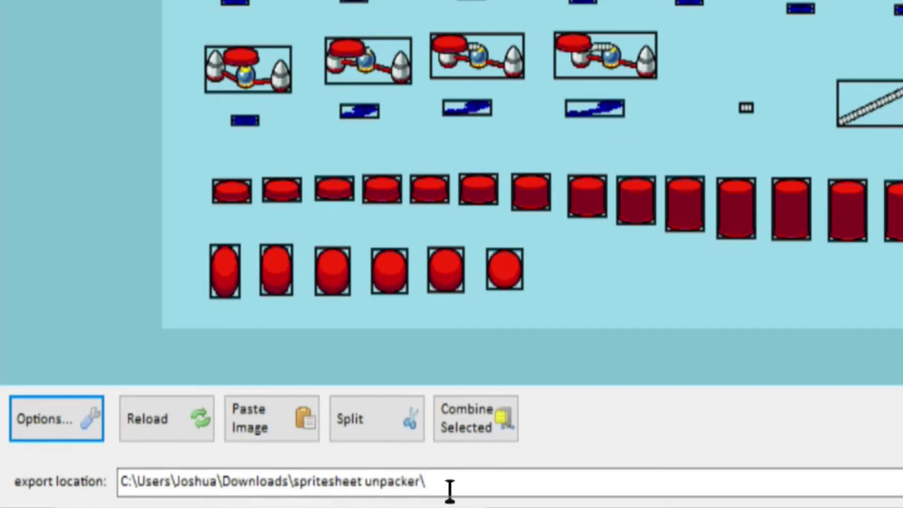
Set the export location to the user's Desktop\Sprites folder and export the selected frames.
left_click_drag(438, 480, 238, 480)
key("BackSpace")
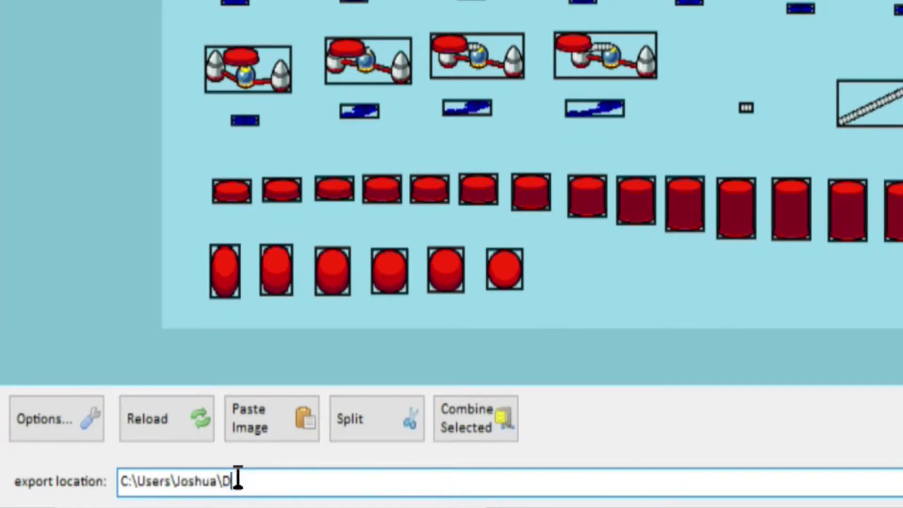
type("esktop\\Sprite")
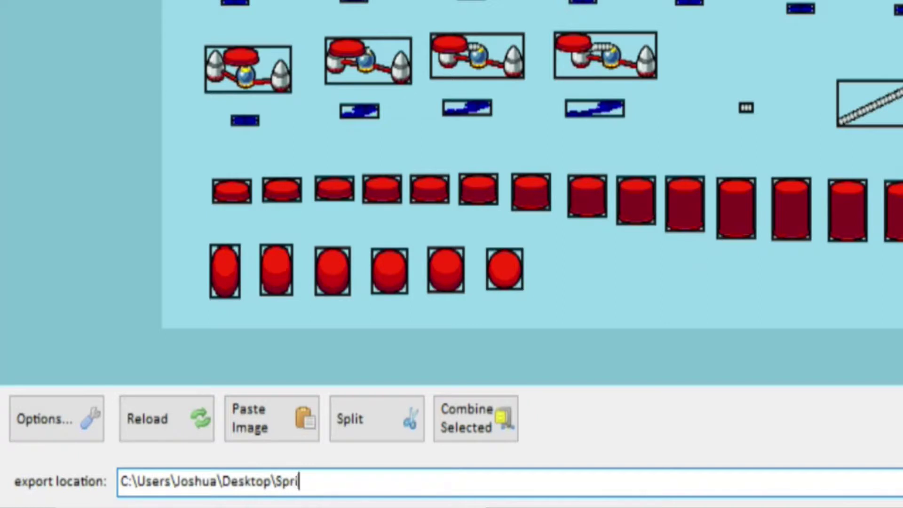
type("s")
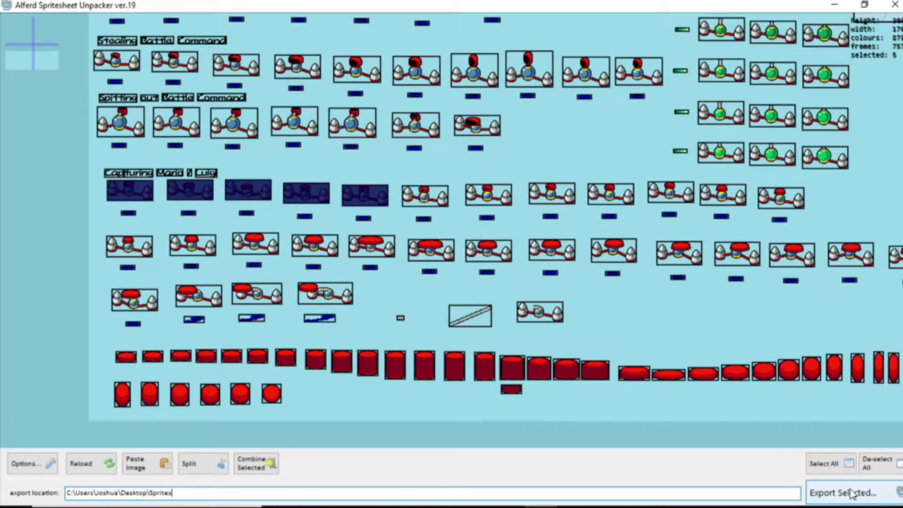
left_click(832, 493)
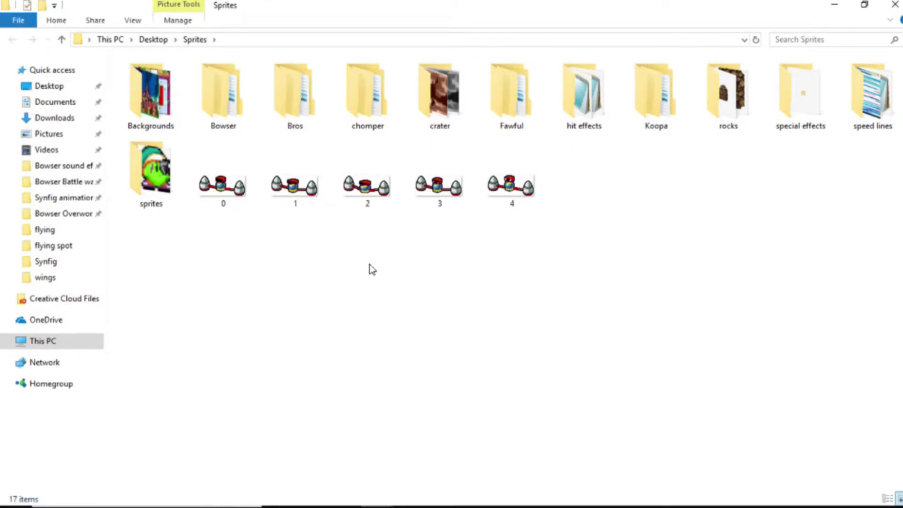
Delete the exported frame images 0 to 4 from the Sprites folder.
left_click_drag(191, 285, 498, 168)
key("Delete")
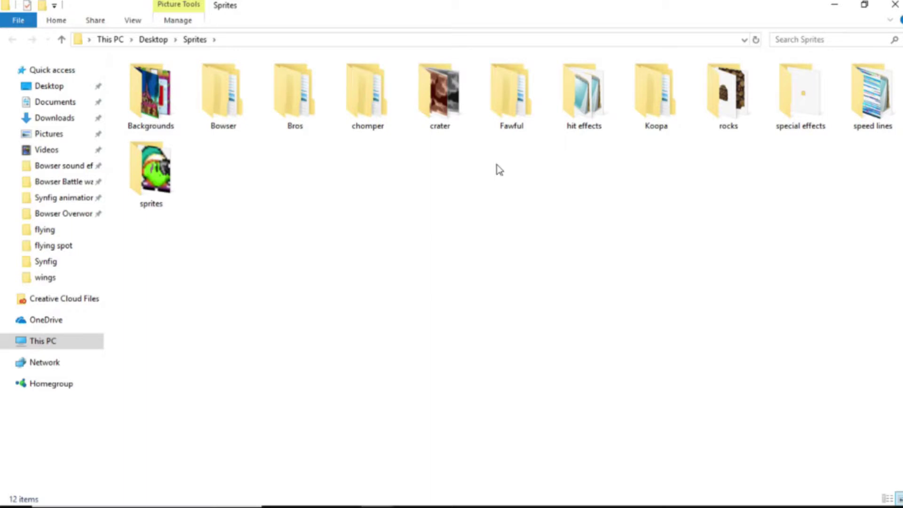
Close the Sprites folder, the spritesheet unpacker and the sprite sheets folder to return to the desktop.
left_click(894, 5)
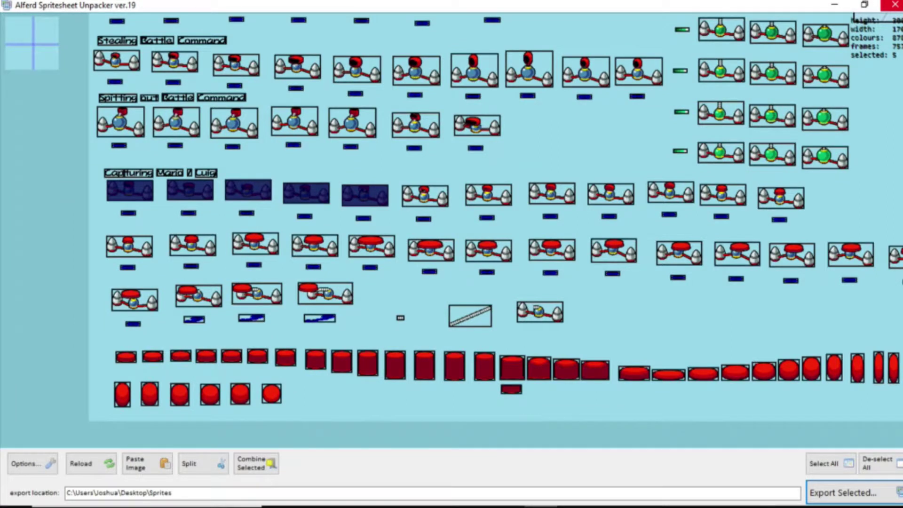
left_click(894, 4)
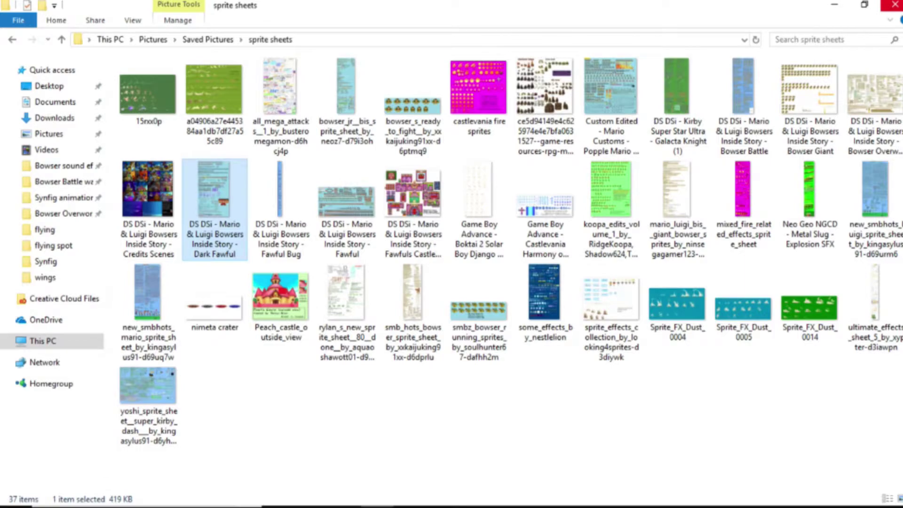
left_click(894, 5)
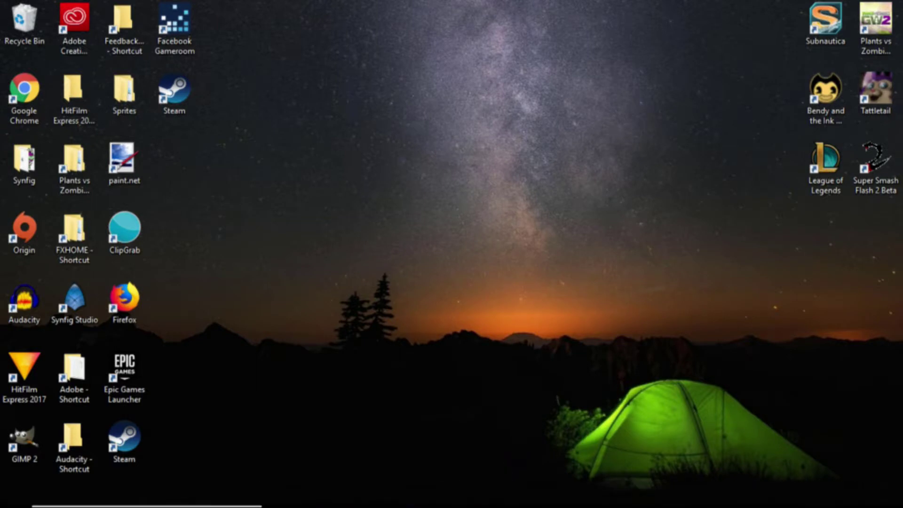
mouse_move(435, 504)
mouse_move(504, 492)
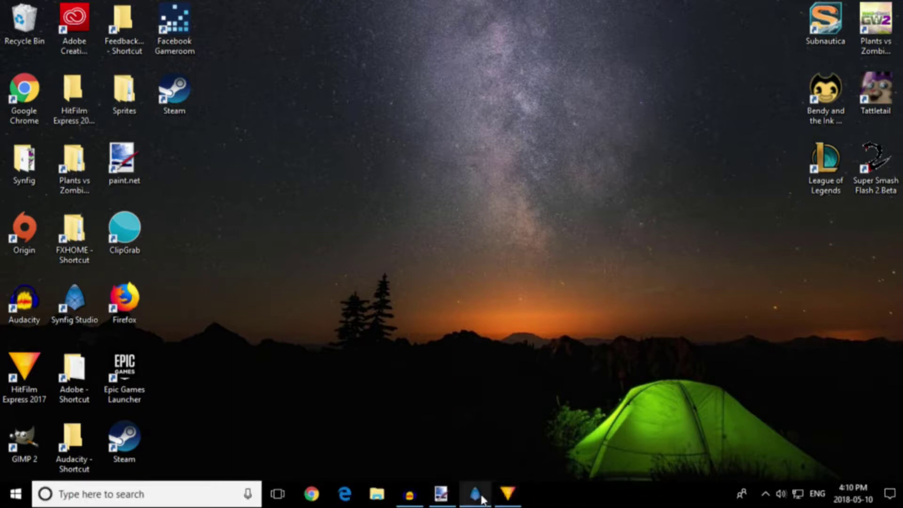
mouse_move(474, 492)
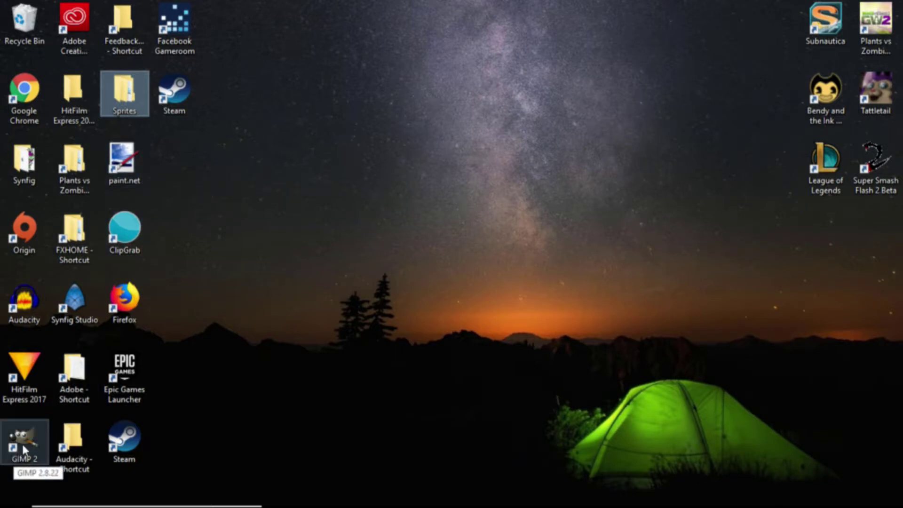
Start paint.net and browse for an image to open in the Desktop\Sprites\chomper\bis Legendarychomper folder.
double_click(124, 183)
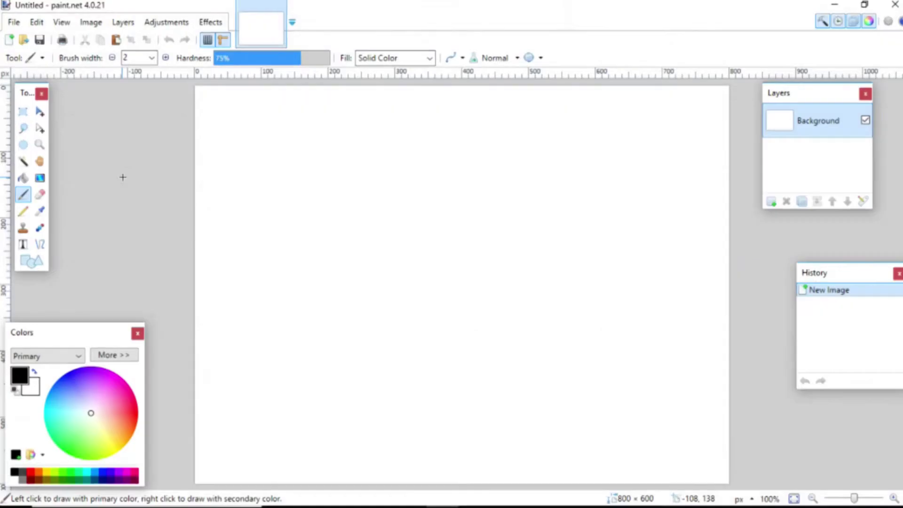
left_click(14, 22)
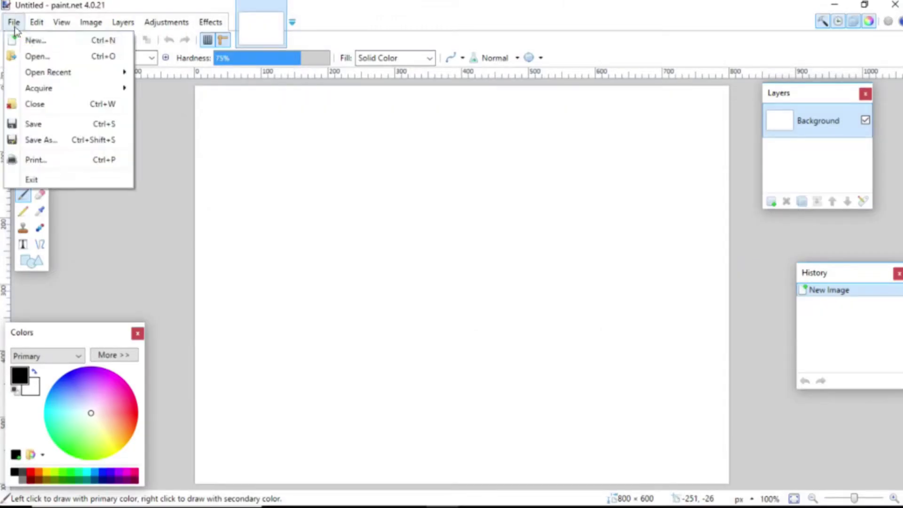
left_click(32, 57)
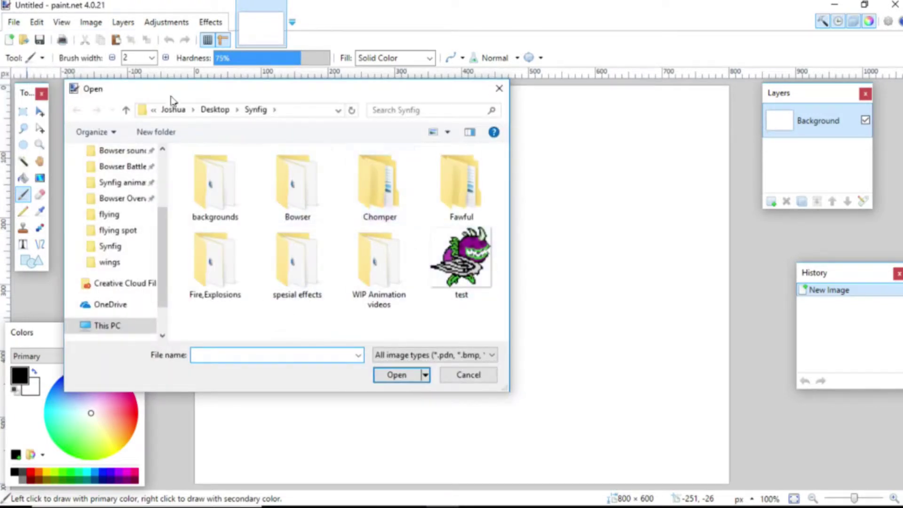
left_click(215, 109)
double_click(208, 185)
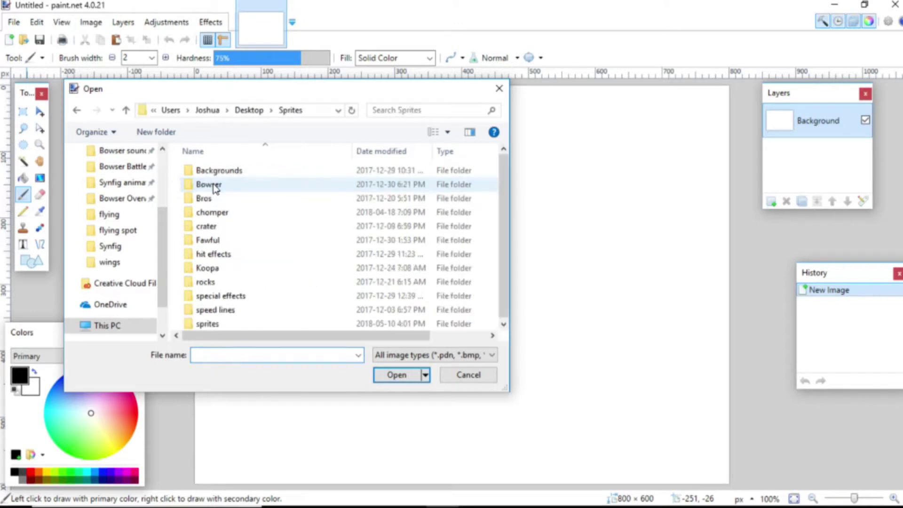
double_click(246, 218)
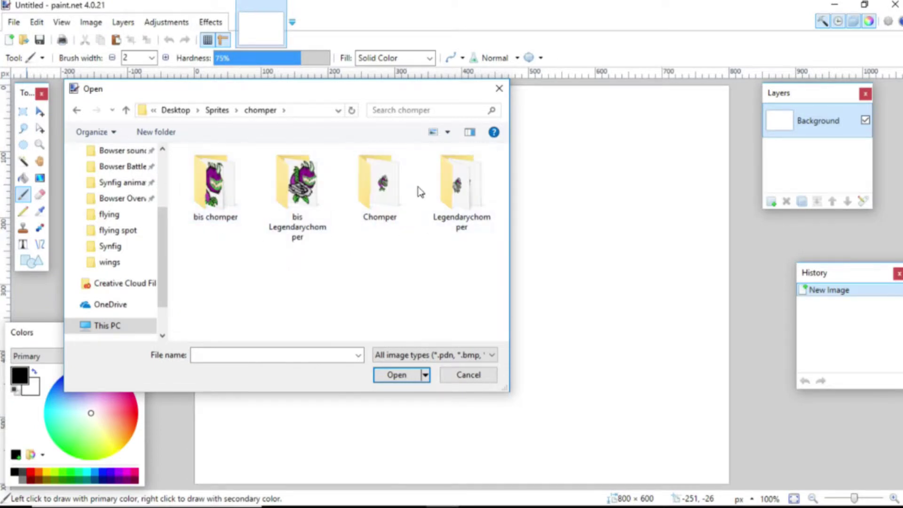
double_click(306, 228)
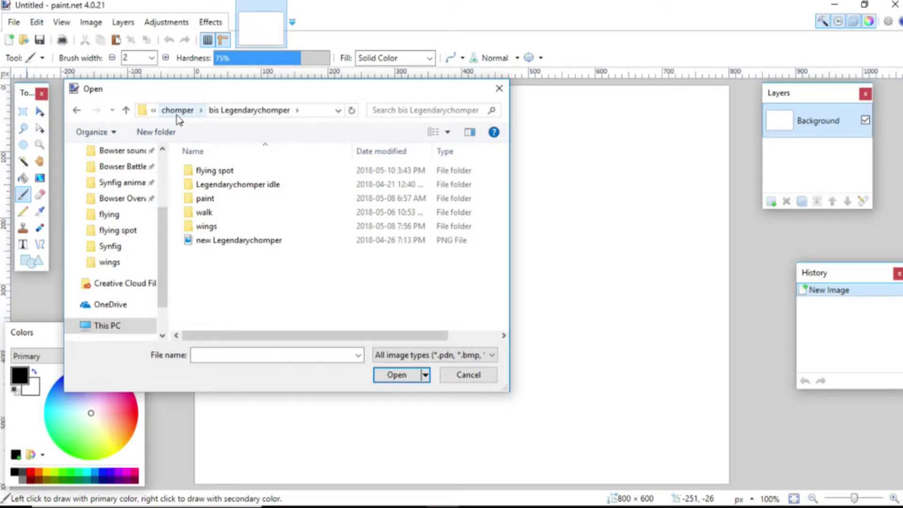
Look through the sprite frames in the Legendarychomper idle and walk folders, returning to the bis Legendarychomper folder.
double_click(275, 184)
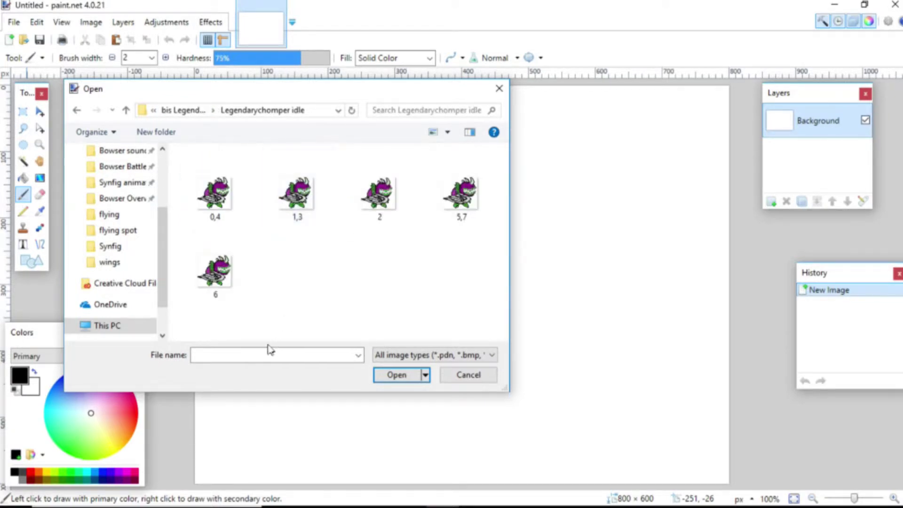
left_click(181, 110)
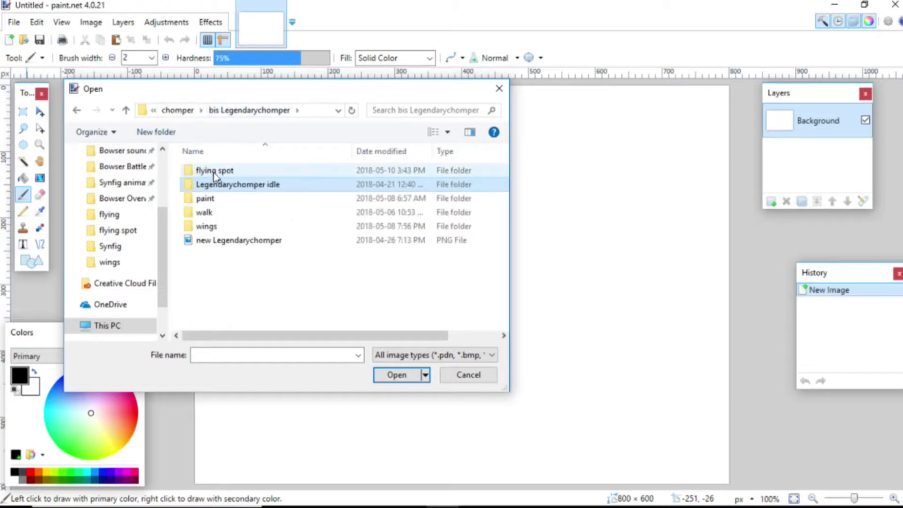
double_click(213, 213)
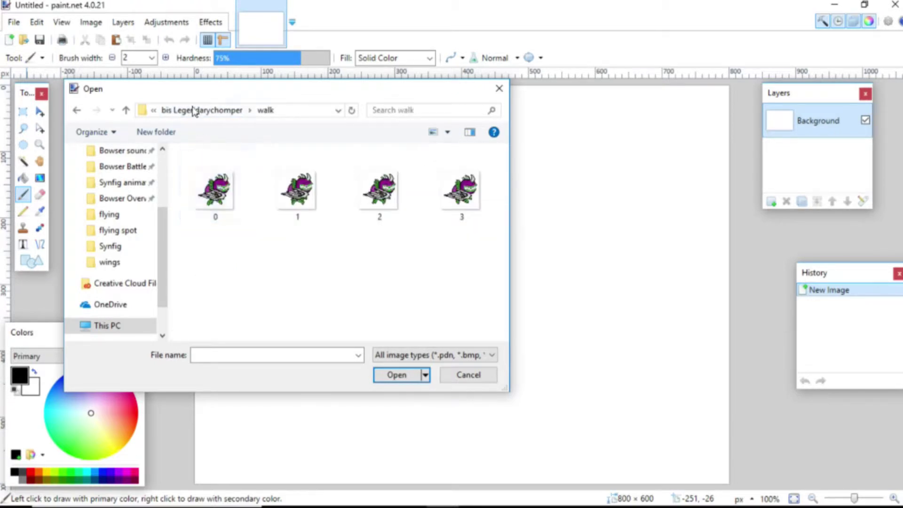
left_click(195, 111)
Open all four frames, 0 to 3, from the flying spot folder.
double_click(213, 170)
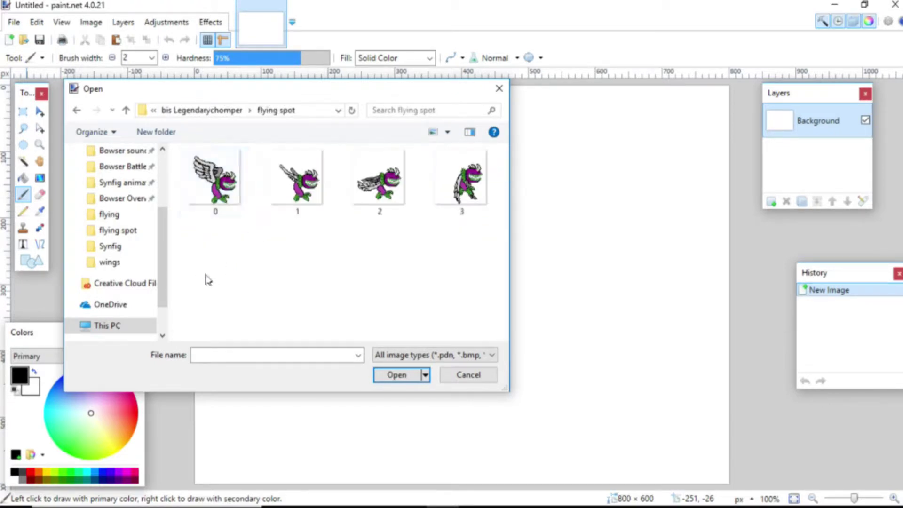
left_click_drag(206, 274, 455, 181)
left_click(394, 374)
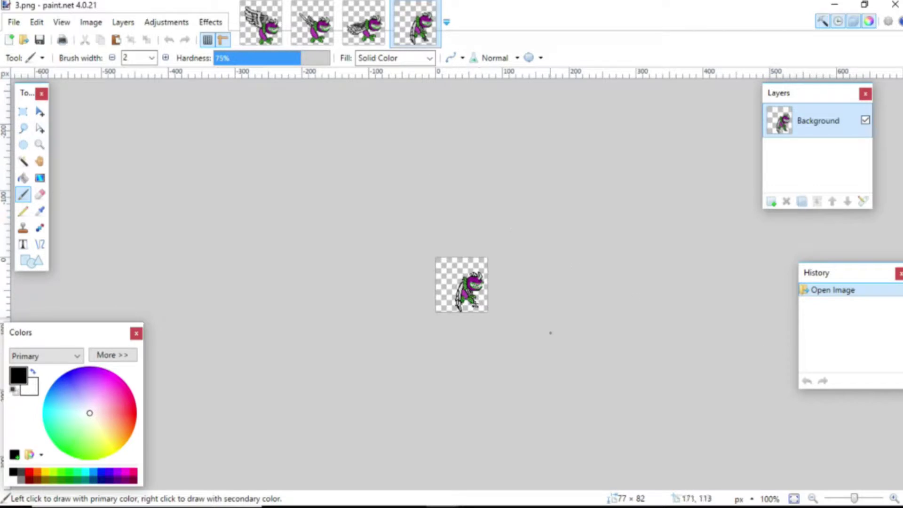
Switch to the flying chomper frame 0.png and examine its pixels at 800% zoom.
left_click(282, 34)
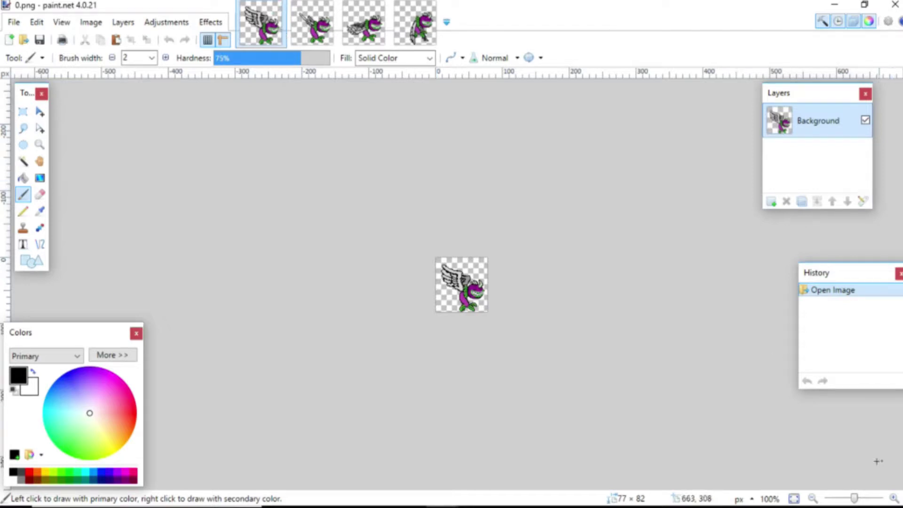
left_click(893, 497)
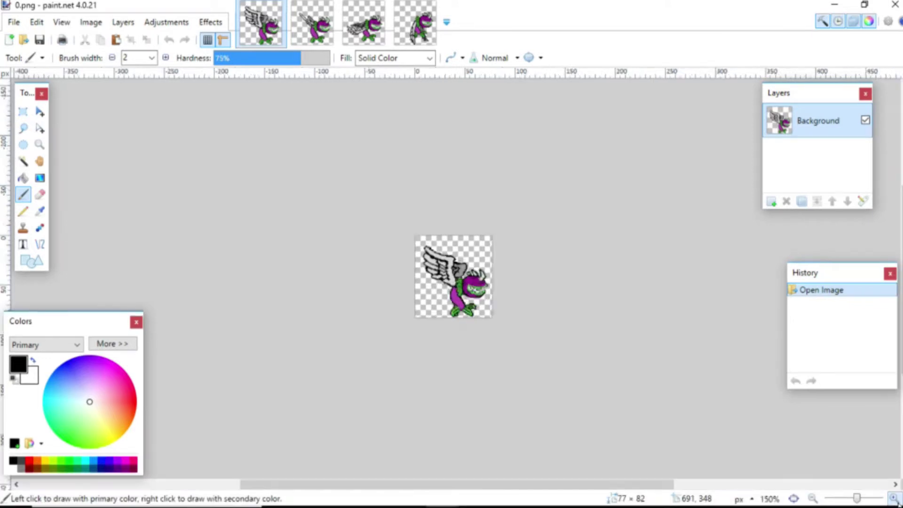
left_click(893, 497)
left_click(893, 498)
left_click(893, 498)
left_click(893, 498)
left_click(893, 498)
left_click(893, 497)
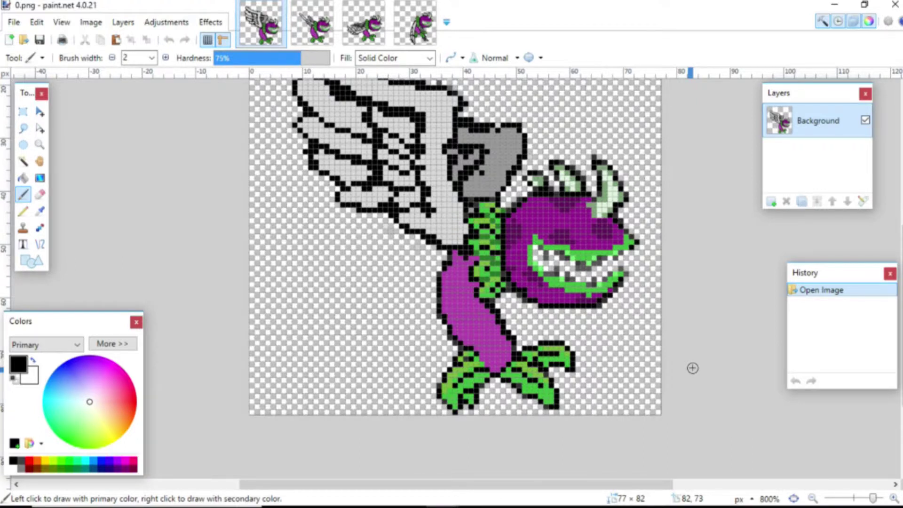
scroll(692, 368, "up", 3)
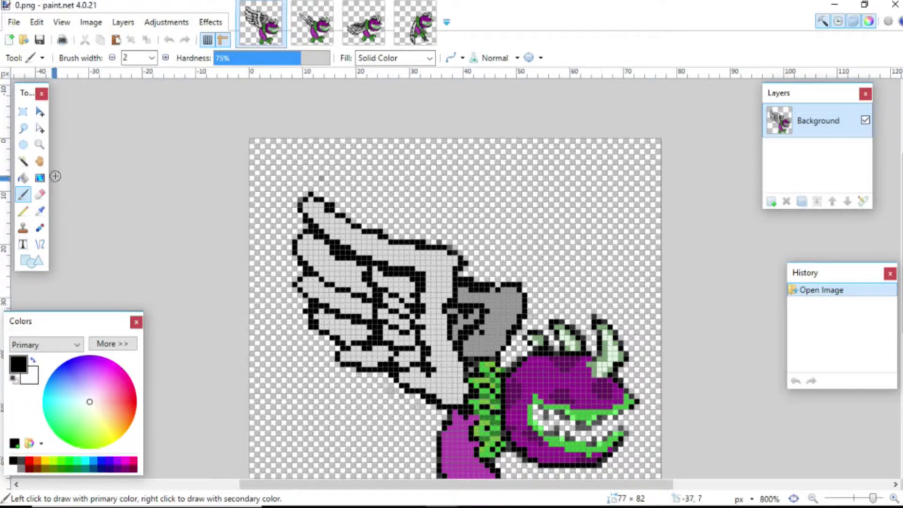
Open all the frames, 0 to 27, from the Sprites\Bowser\Bowser punch folder.
left_click(14, 22)
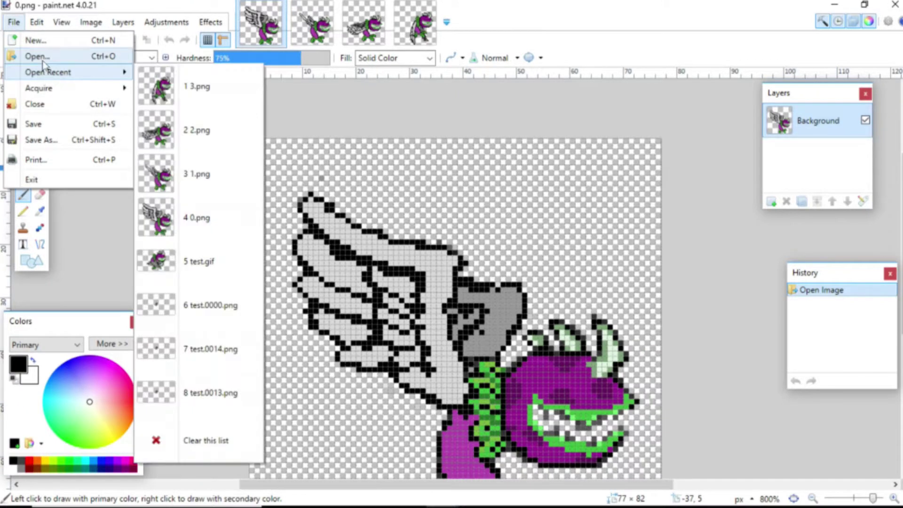
left_click(38, 56)
left_click(213, 112)
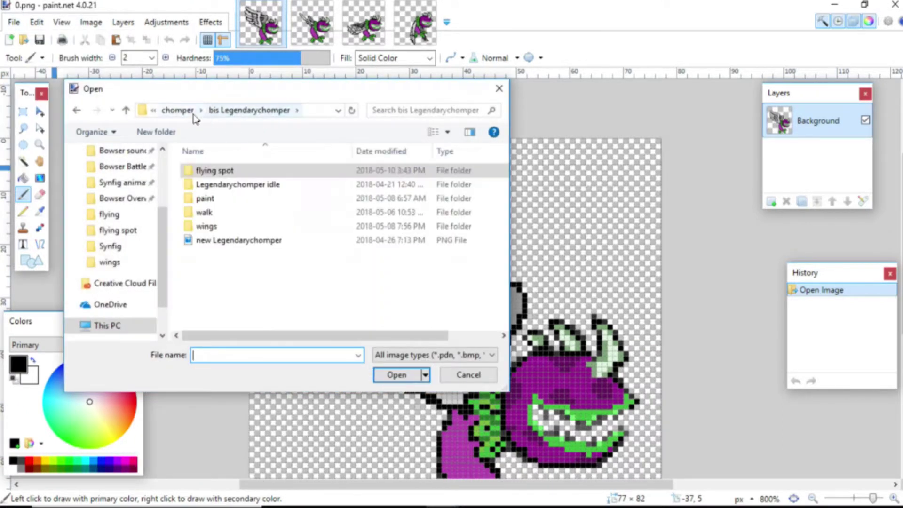
left_click(183, 111)
left_click(214, 112)
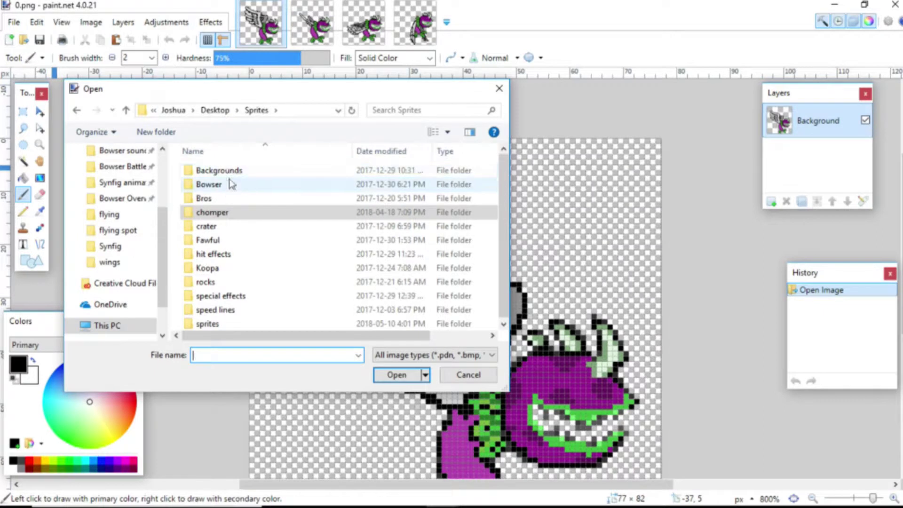
double_click(210, 184)
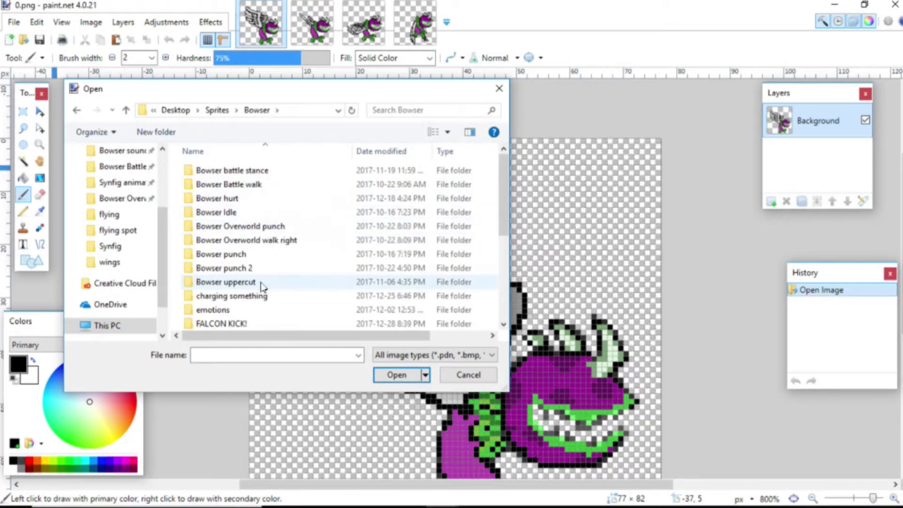
double_click(249, 255)
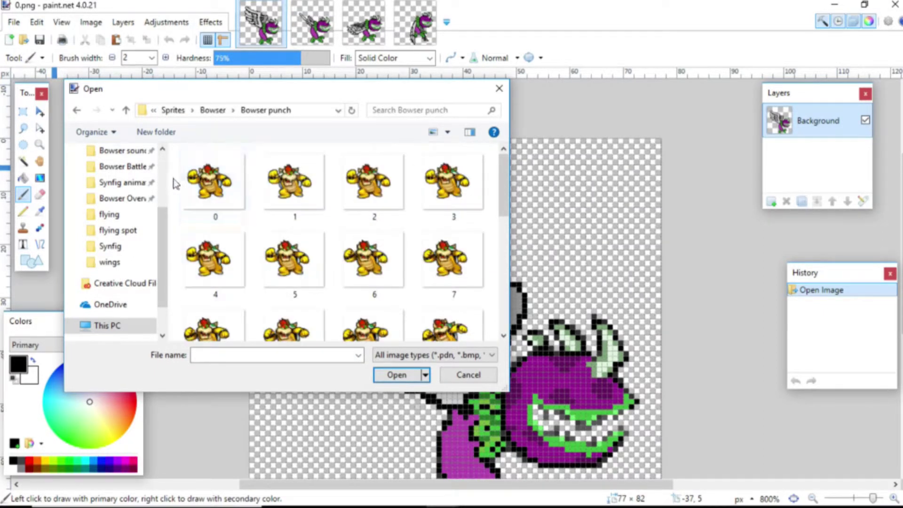
left_click_drag(174, 181, 445, 388)
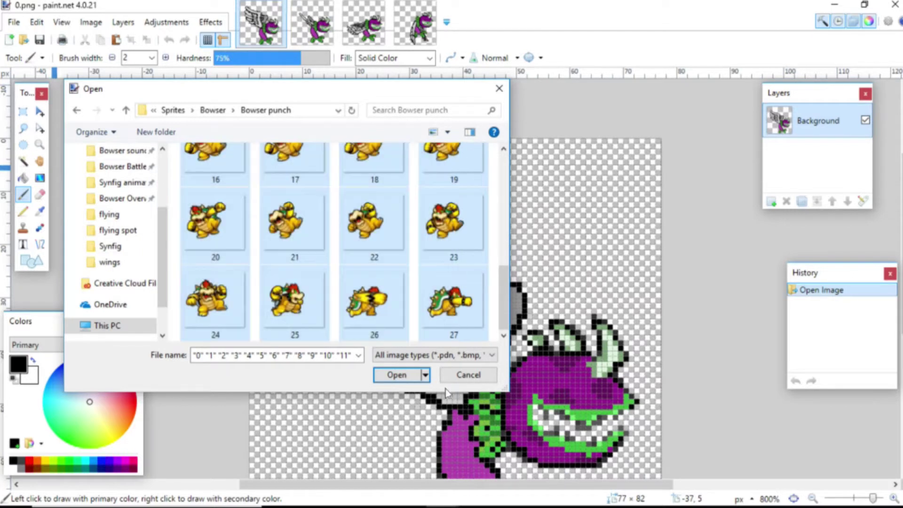
left_click(400, 375)
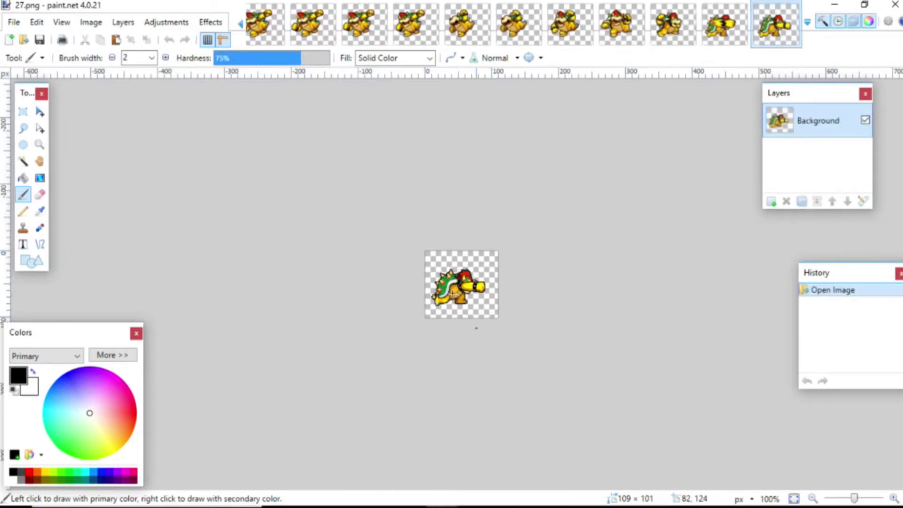
Compare Bowser punch frame 20.png with the frame just before it.
left_click(416, 36)
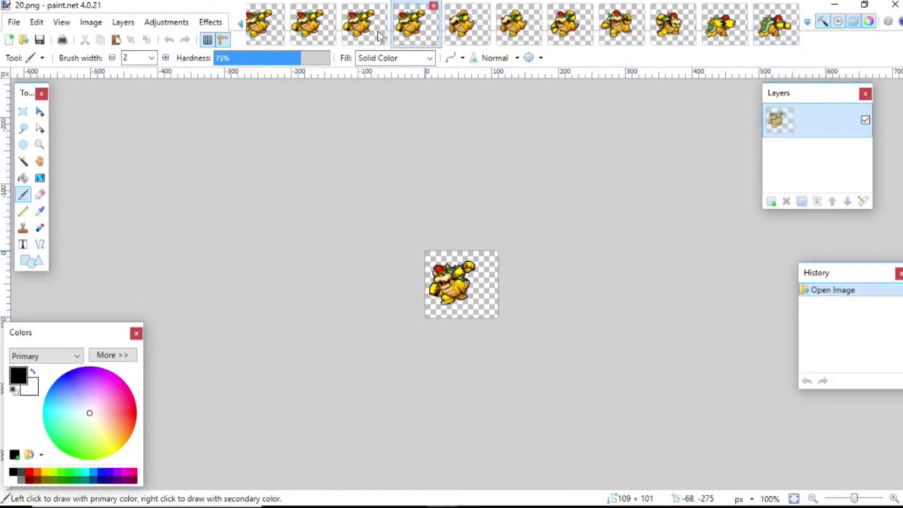
left_click(372, 37)
left_click(413, 38)
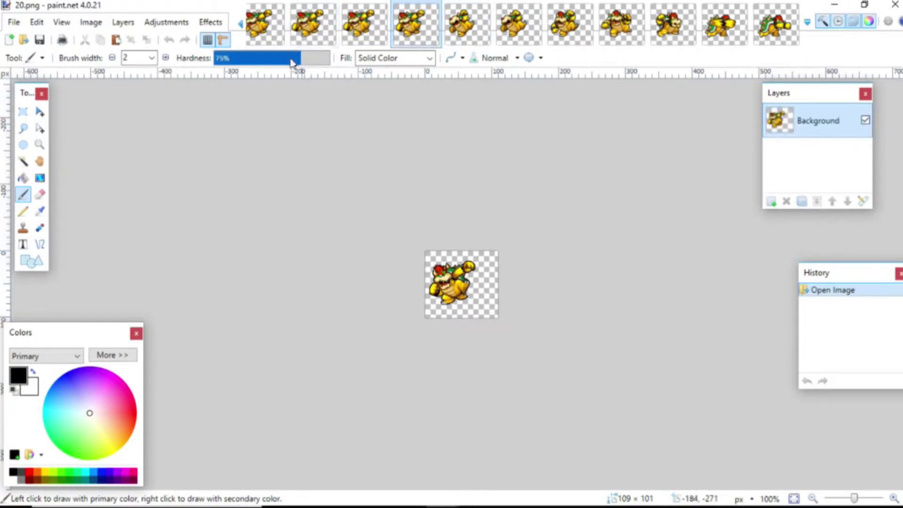
Make the first Bowser punch frame, 0.png, the active image.
left_click(241, 26)
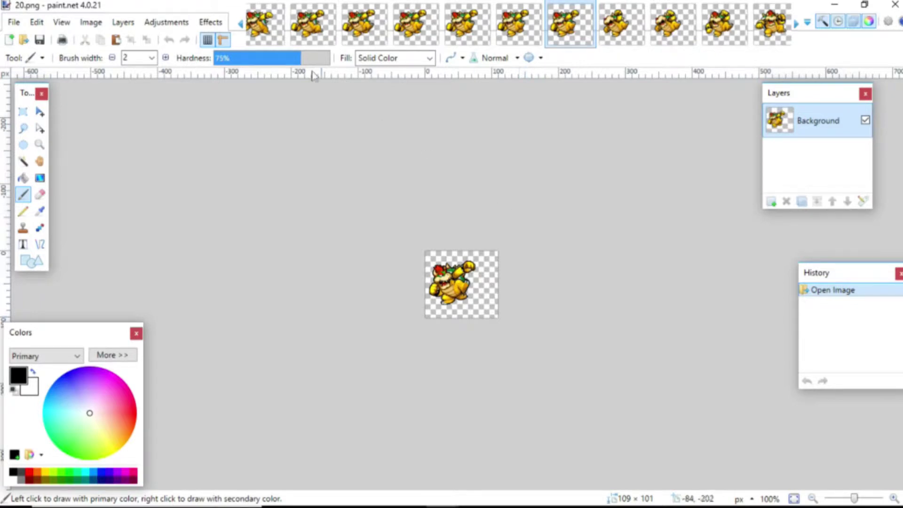
left_click(241, 14)
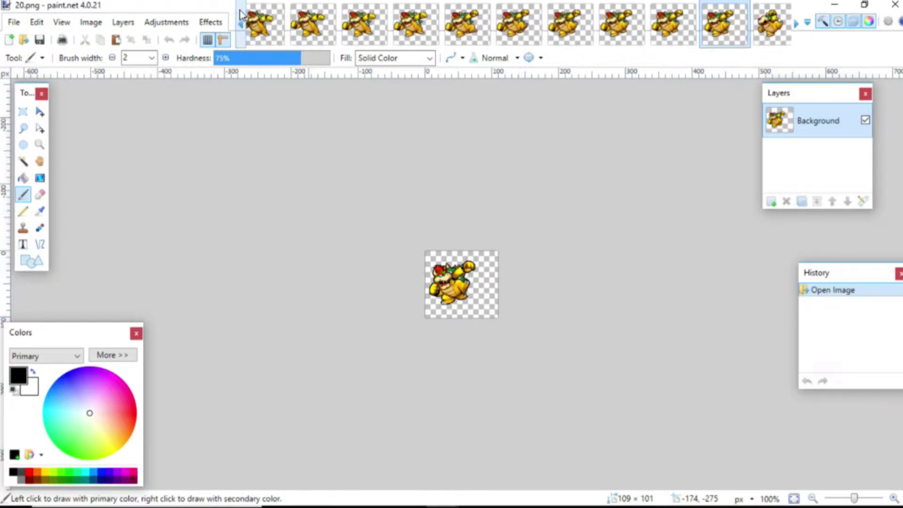
left_click(242, 24)
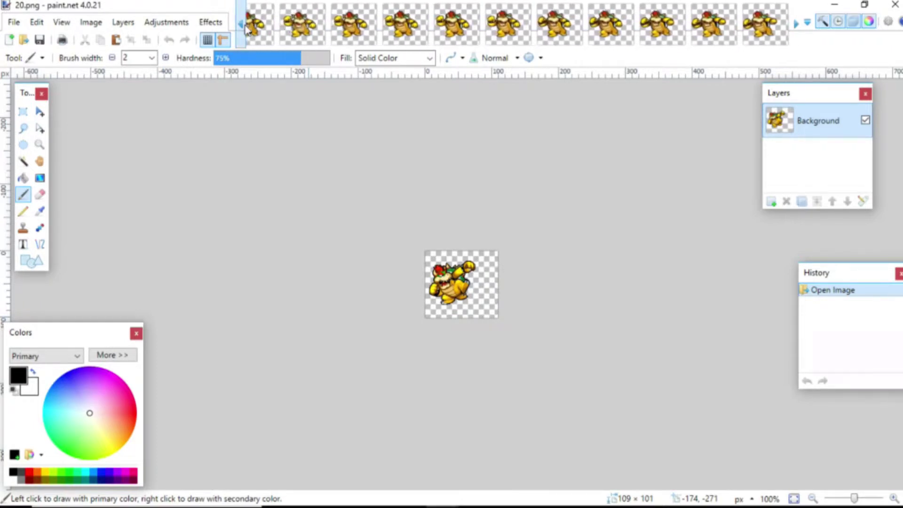
left_click(426, 26)
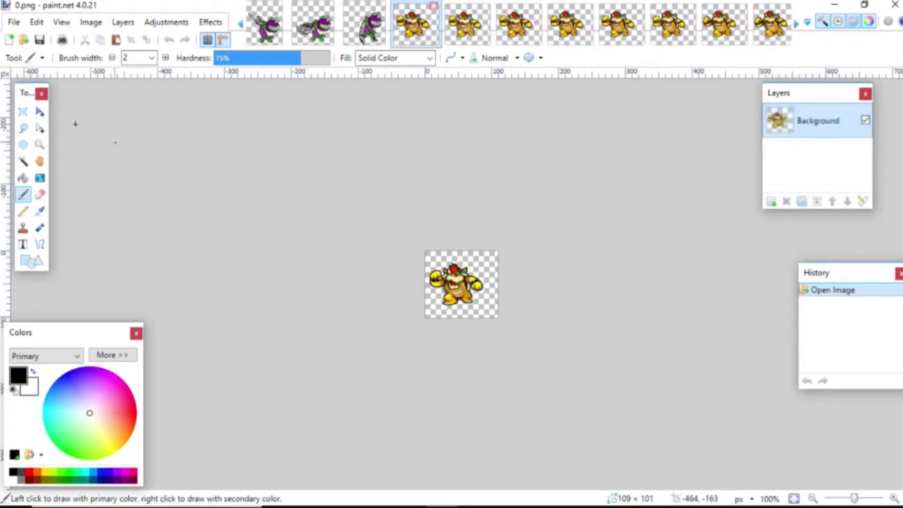
Select the entire canvas of Bowser frame 0.png with the Rectangle Select tool.
left_click(22, 111)
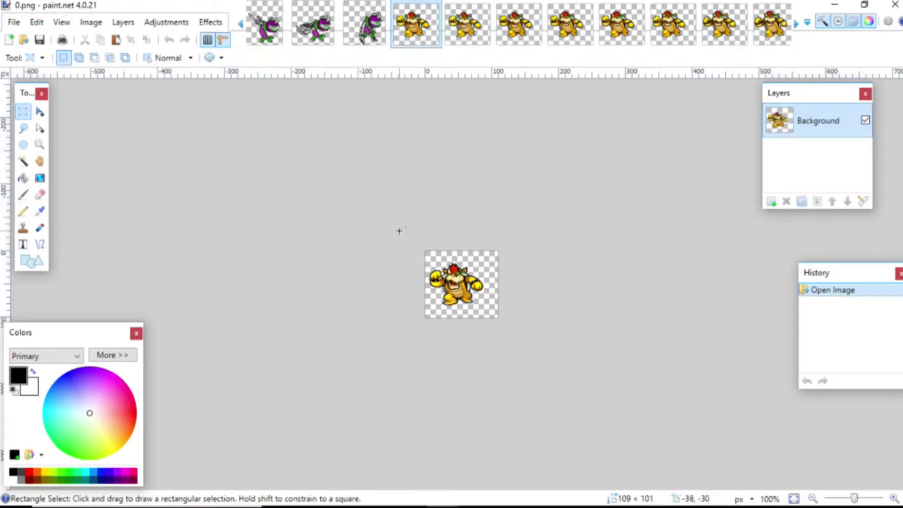
left_click_drag(400, 227, 509, 382)
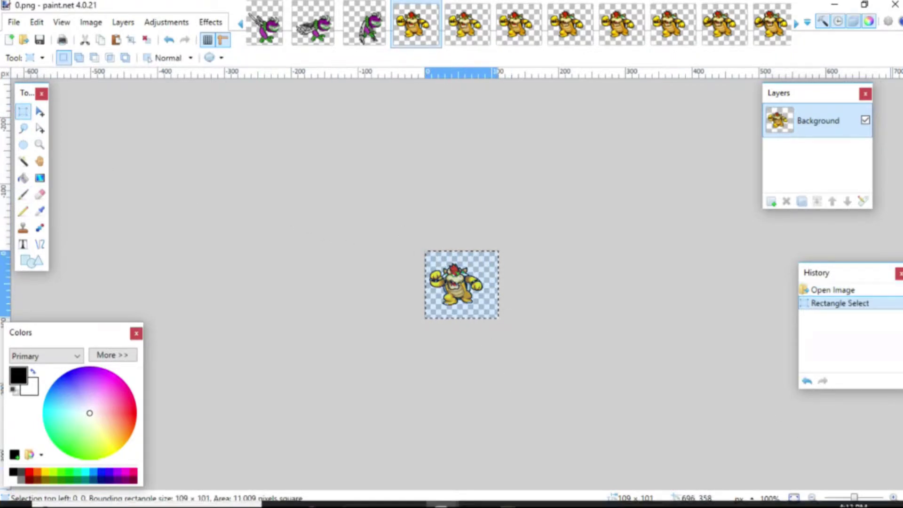
left_click(891, 499)
left_click(818, 463)
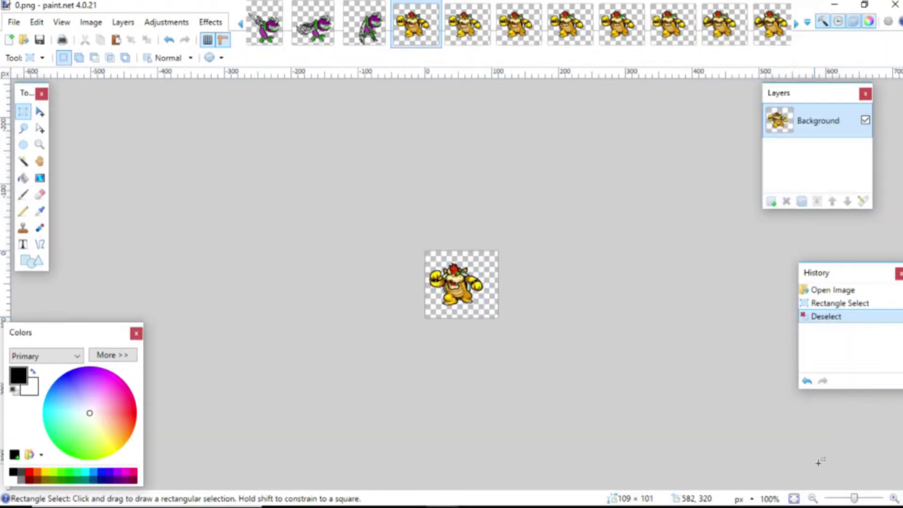
left_click(893, 497)
left_click(893, 497)
left_click(893, 497)
left_click(894, 498)
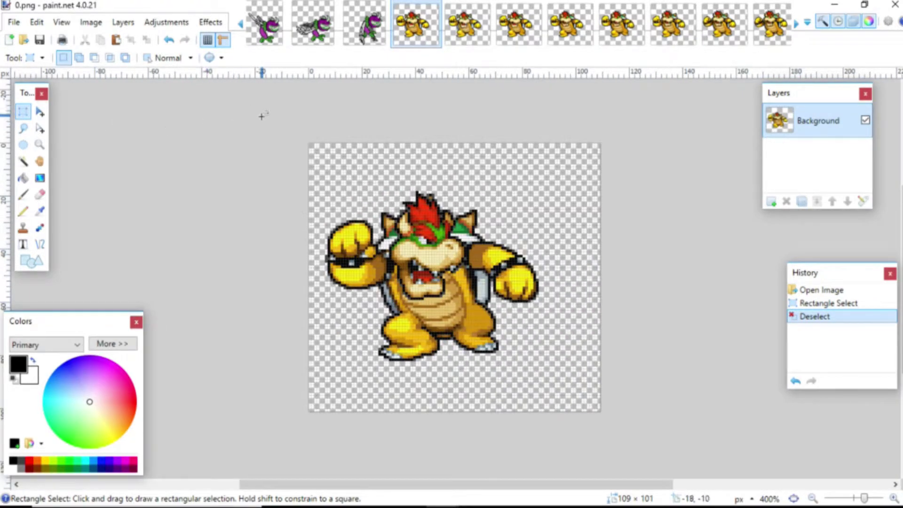
left_click_drag(262, 115, 676, 464)
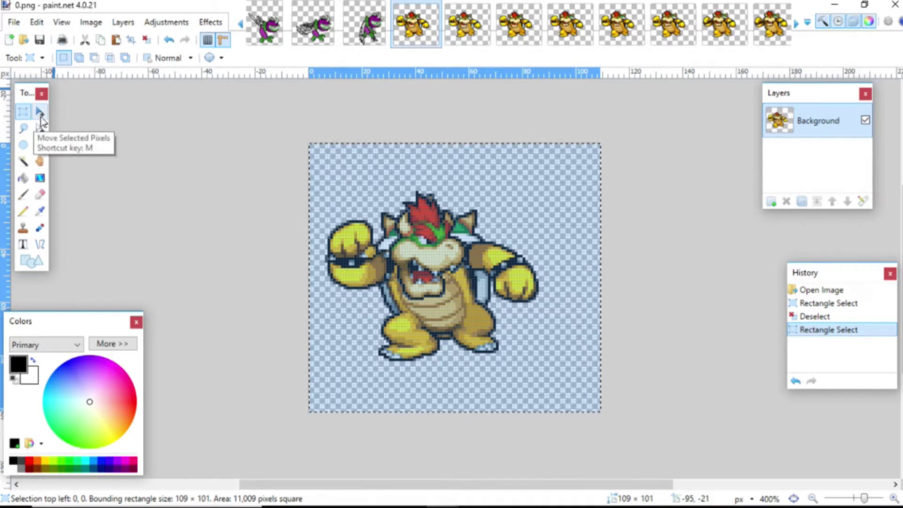
Shift the selected Bowser sprite 6 pixels to the left with Move Selected Pixels.
left_click(893, 497)
left_click(893, 498)
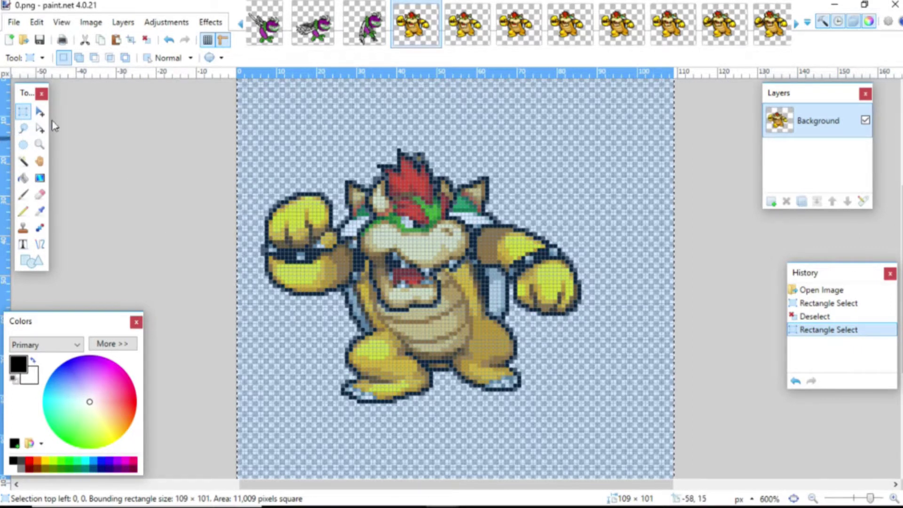
left_click(39, 112)
key("Left")
key("Left")
key("Left")
key("Left")
key("Left")
key("Left")
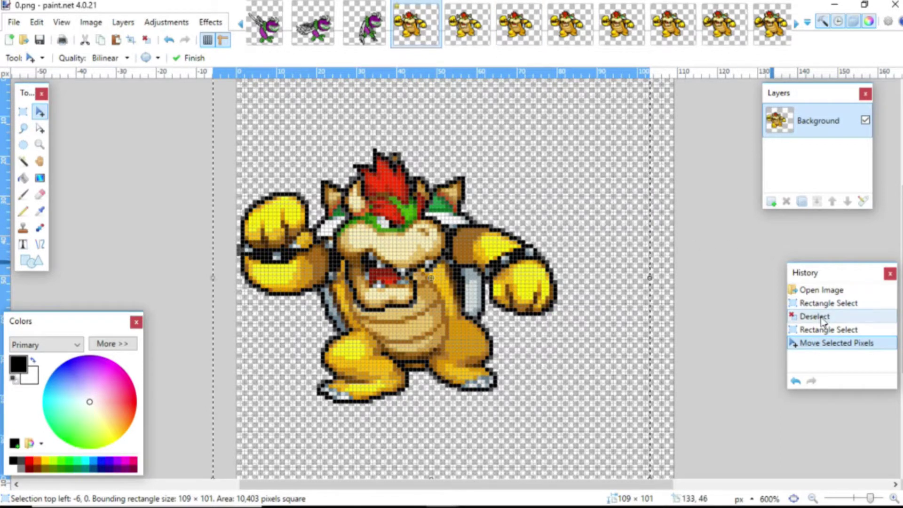
Revert Bowser frame 0.png to its originally opened state and save it with auto-detected bit depth.
left_click(808, 289)
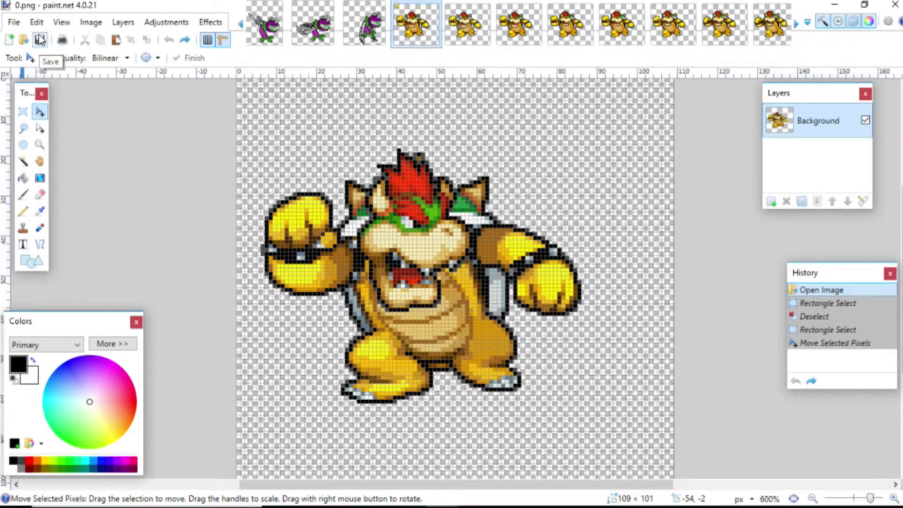
left_click(41, 40)
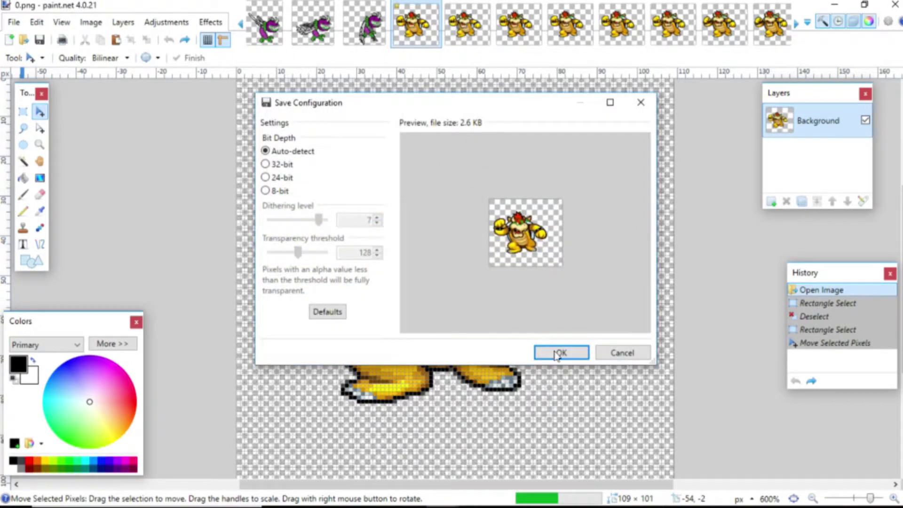
left_click(558, 353)
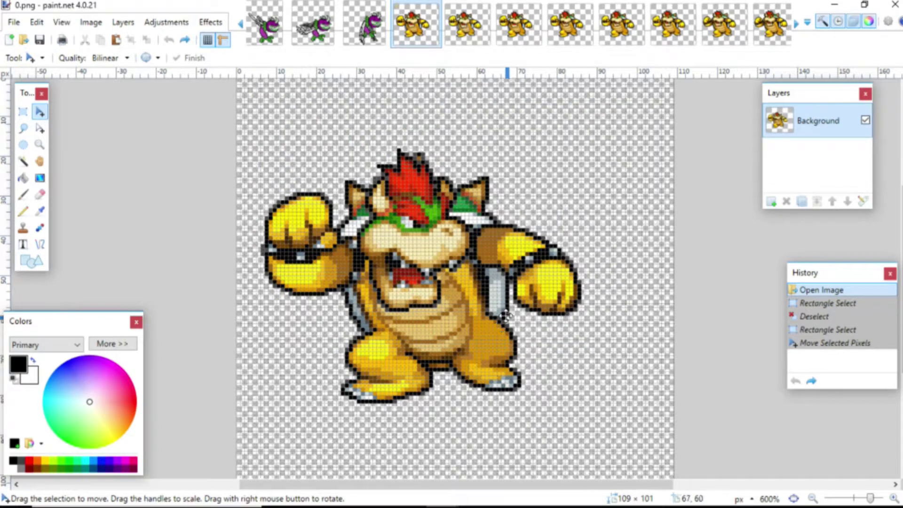
Browse through the open Bowser punch frames and display frame 27.png.
left_click(795, 38)
left_click(794, 38)
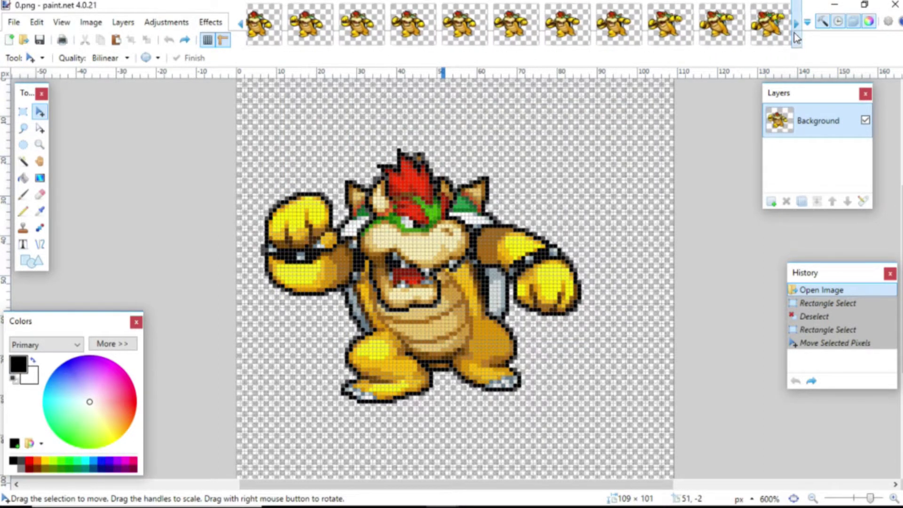
left_click(795, 38)
left_click(794, 38)
left_click(795, 38)
left_click(794, 37)
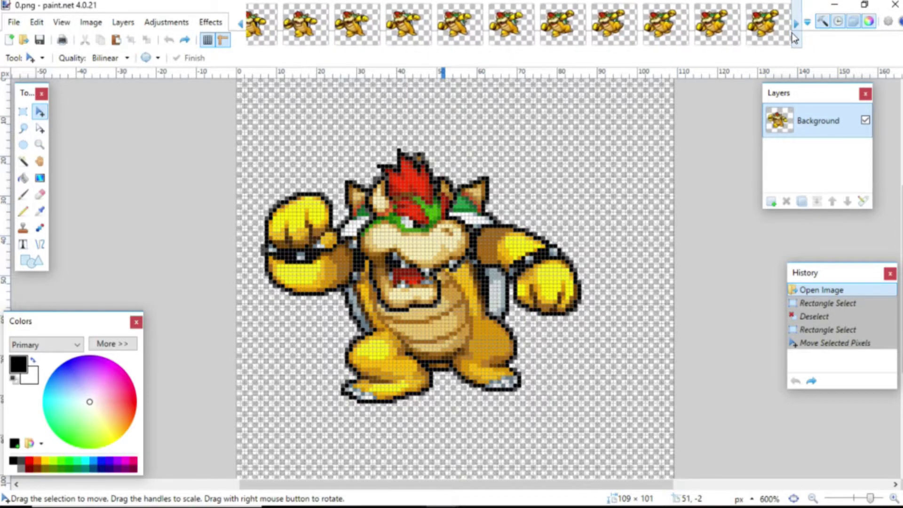
left_click(794, 37)
left_click(794, 38)
left_click(794, 37)
left_click(795, 37)
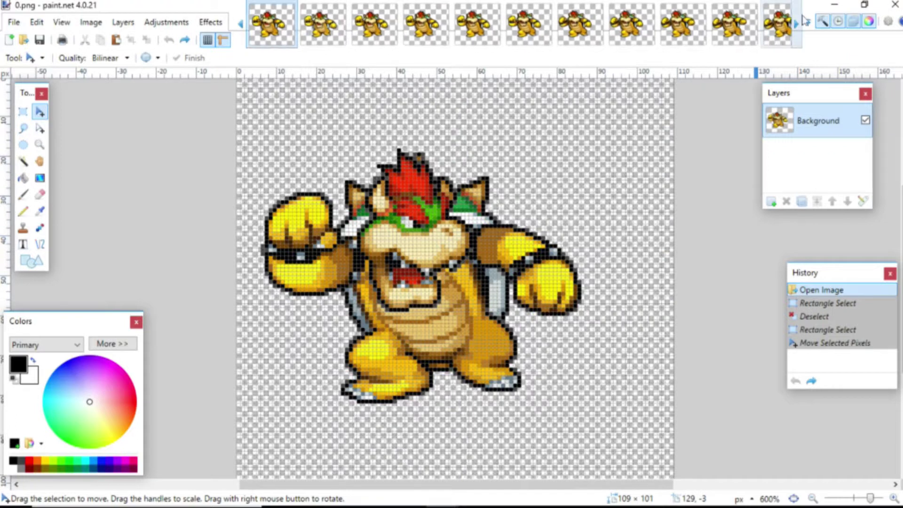
left_click(798, 23)
left_click(798, 23)
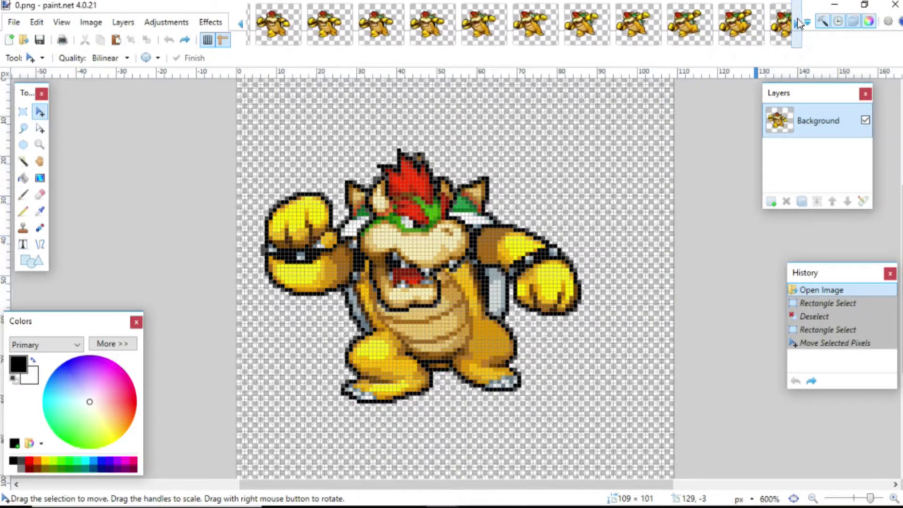
left_click(798, 22)
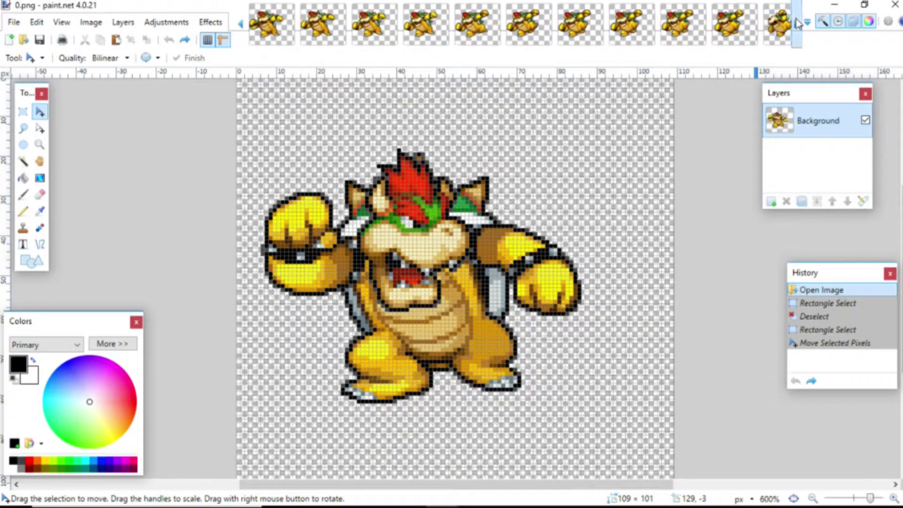
left_click(798, 22)
left_click(797, 23)
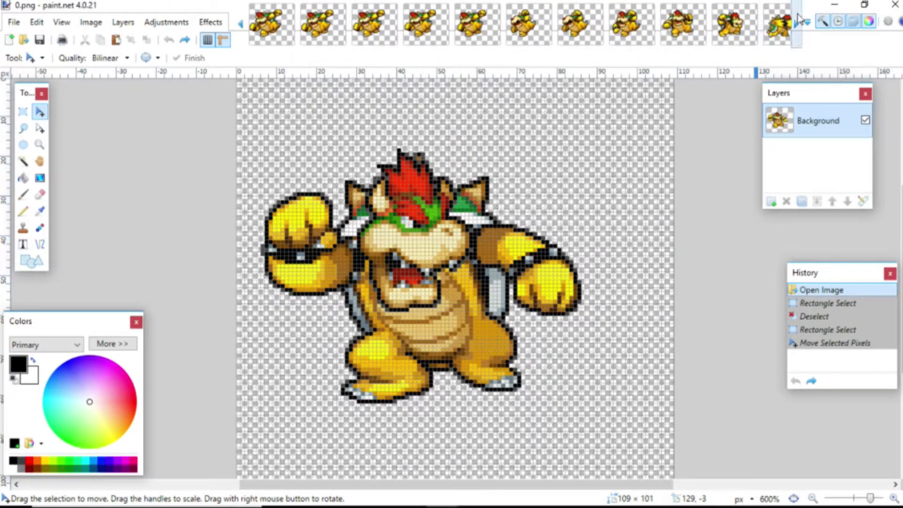
left_click(778, 28)
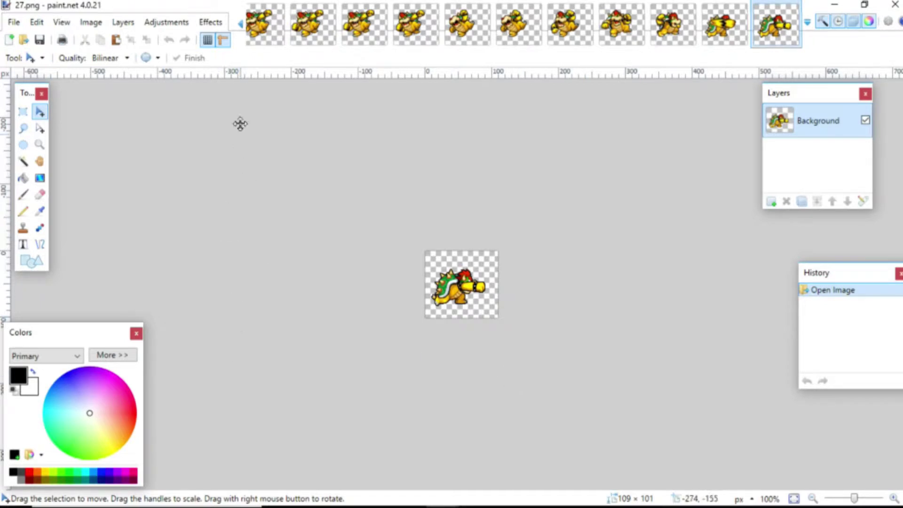
View winged plant frames 0.png, 1.png and 3.png, enlarging 3.png to 400%.
mouse_move(240, 40)
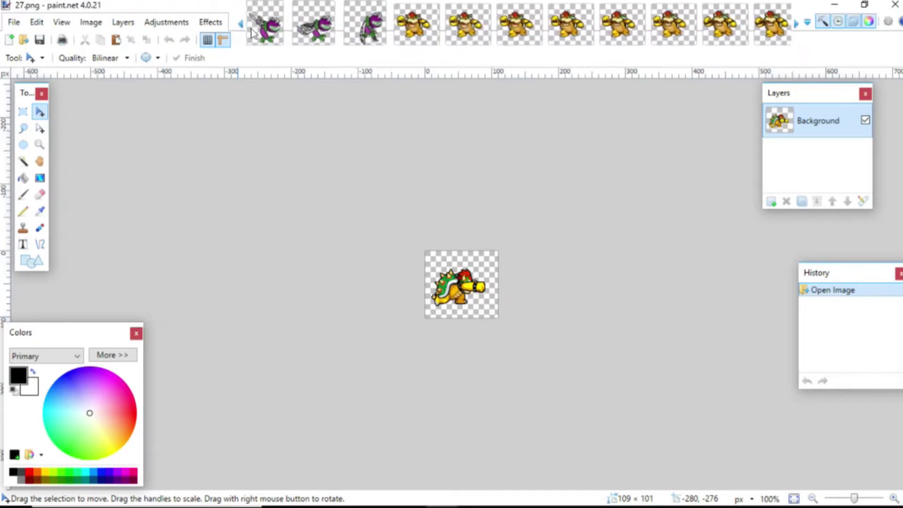
left_click(280, 28)
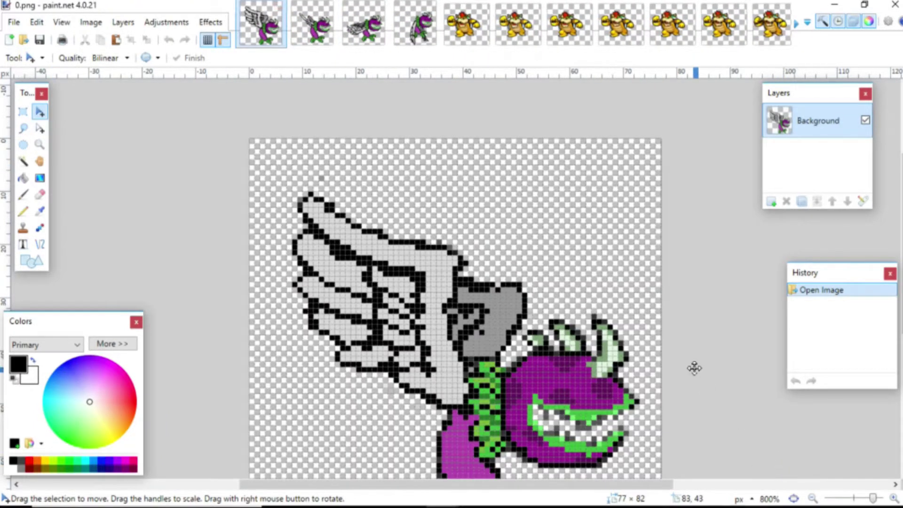
scroll(695, 367, "down", 2)
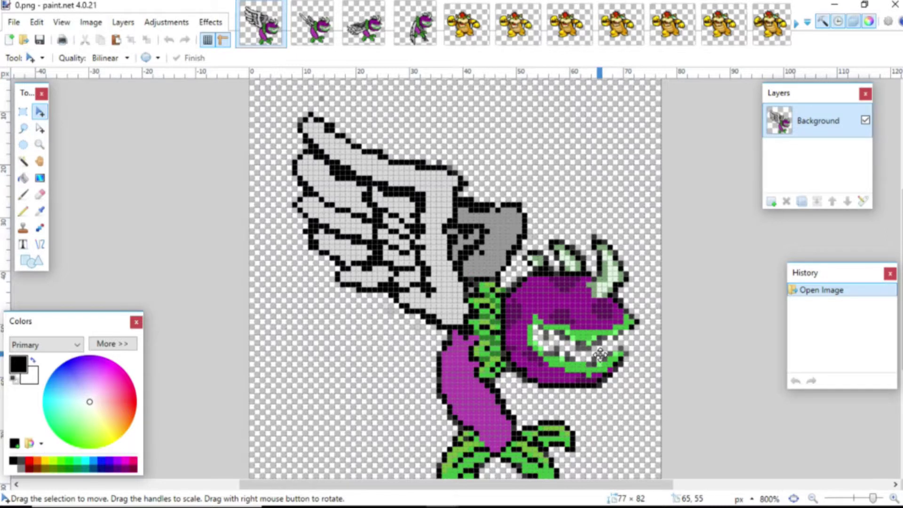
left_click(312, 23)
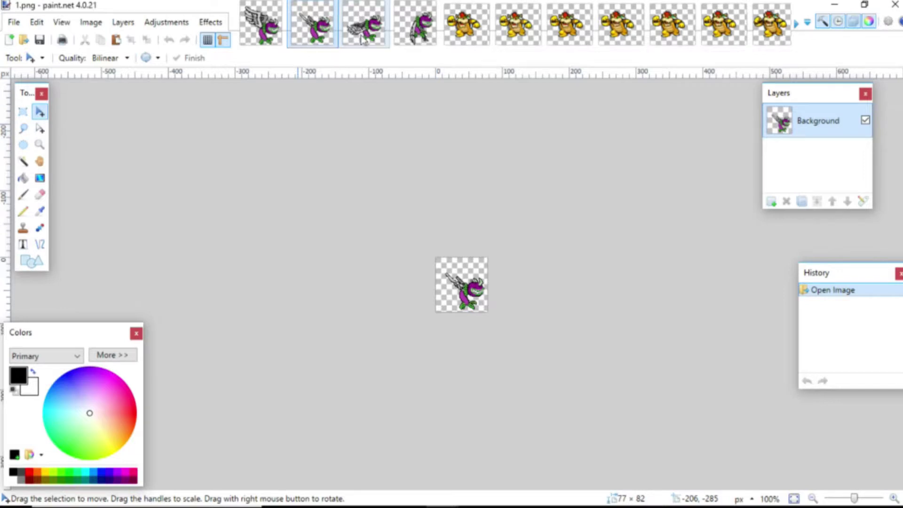
left_click(416, 26)
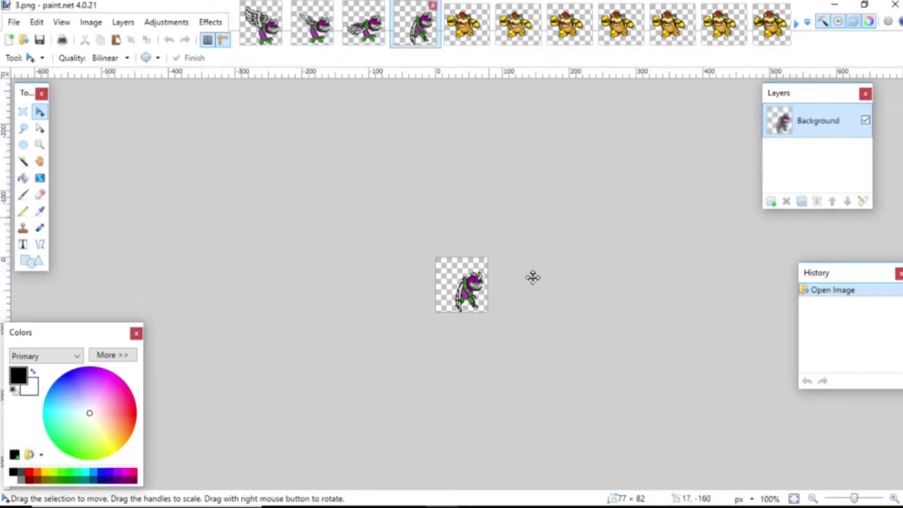
left_click(894, 498)
left_click(893, 498)
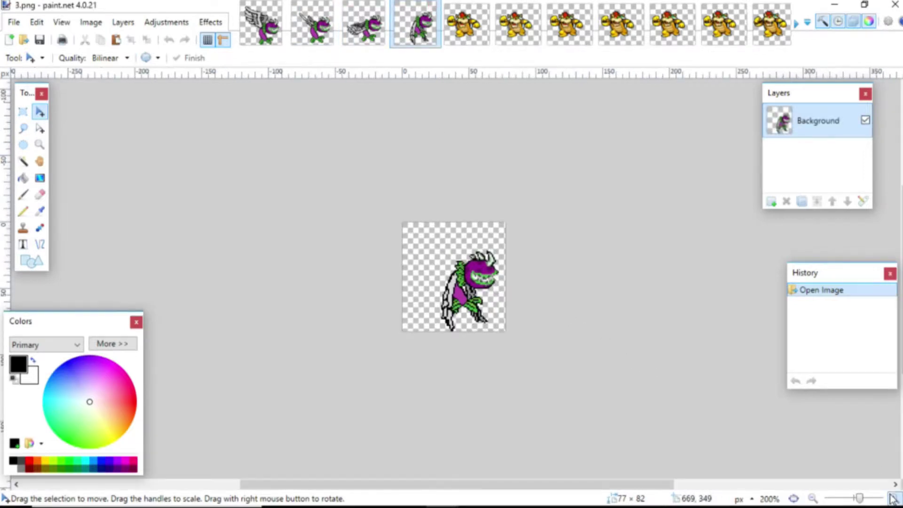
left_click(893, 497)
left_click(893, 498)
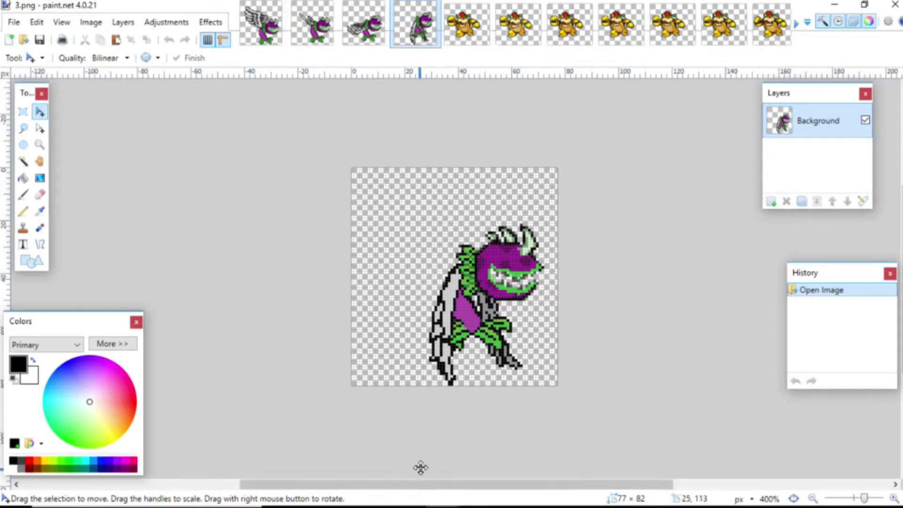
Compare winged plant frames 0.png and 3.png, and examine frame 2.png at 800%.
left_click(252, 8)
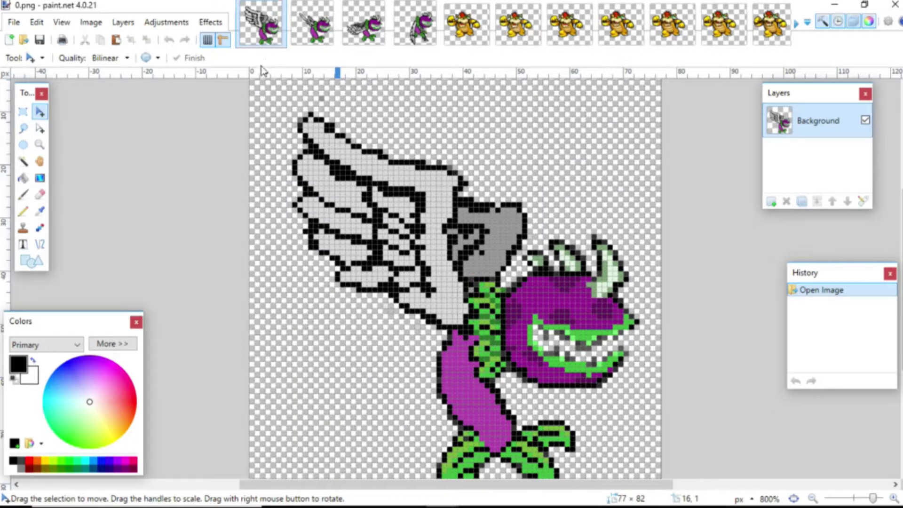
left_click(399, 29)
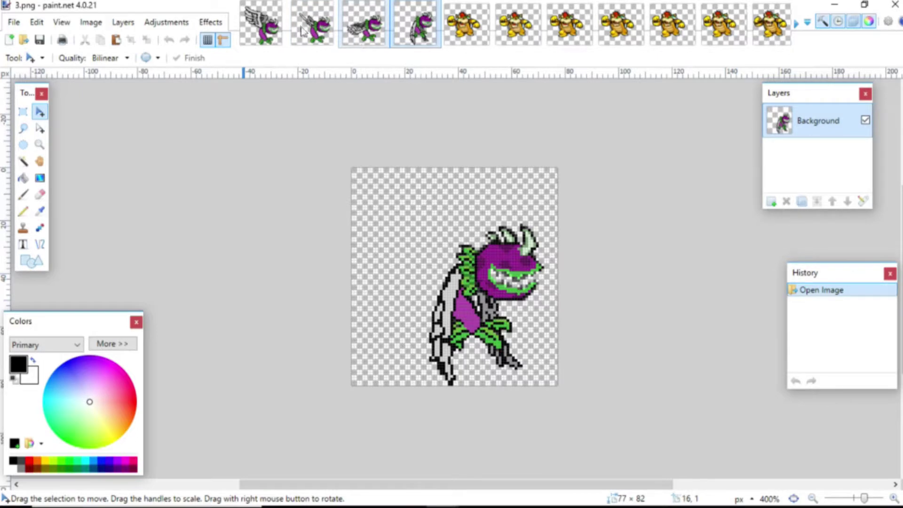
left_click(365, 24)
key("ctrl+0")
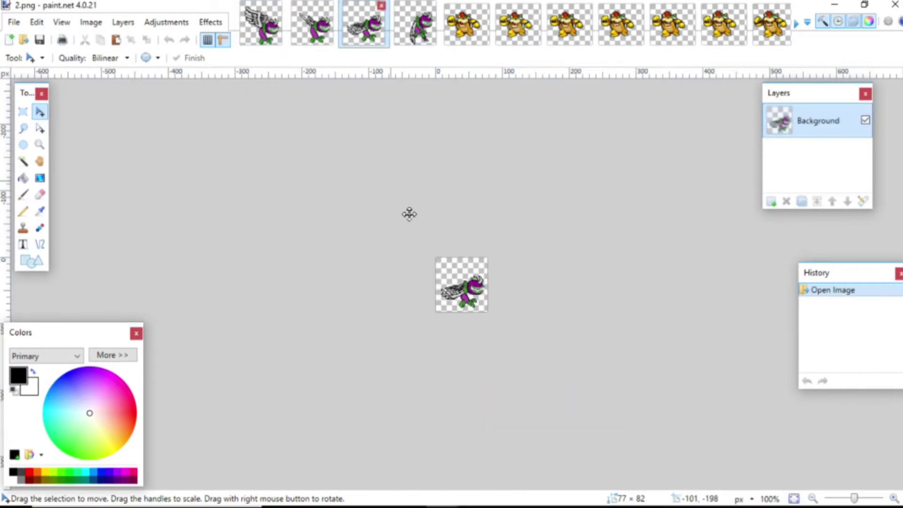
left_click(893, 499)
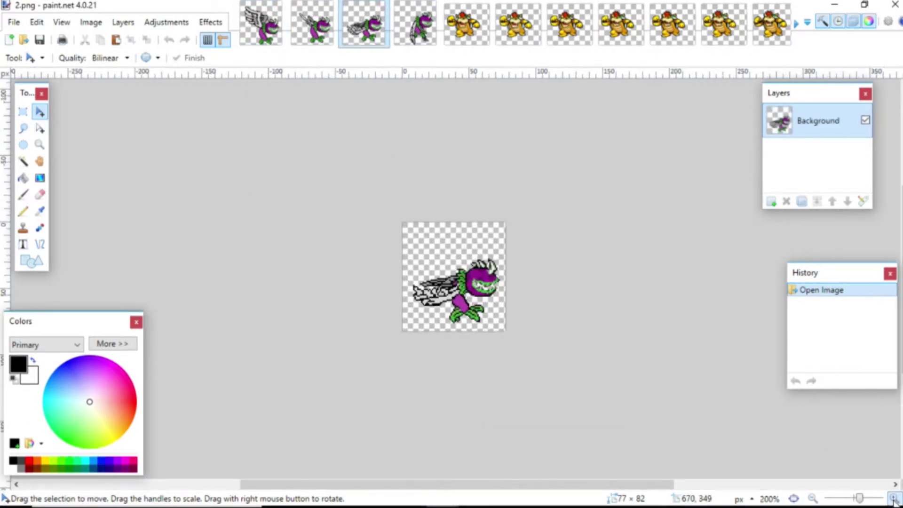
left_click(893, 500)
left_click(893, 500)
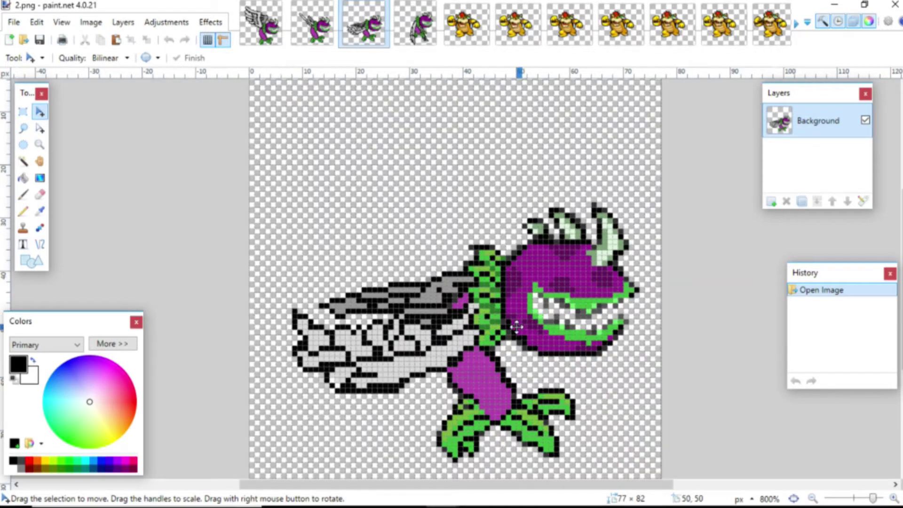
Examine the legs and wing tips of winged plant frame 3.png at 1200%.
left_click(414, 42)
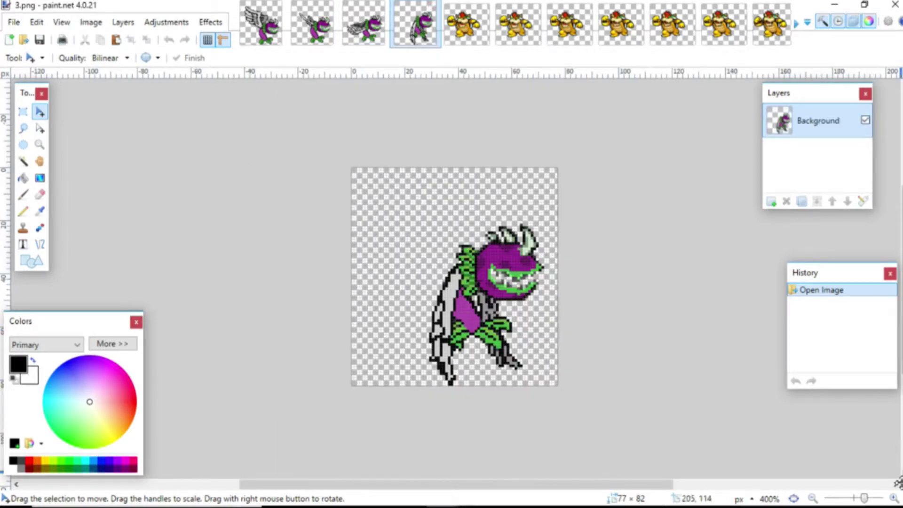
left_click(894, 499)
left_click(893, 499)
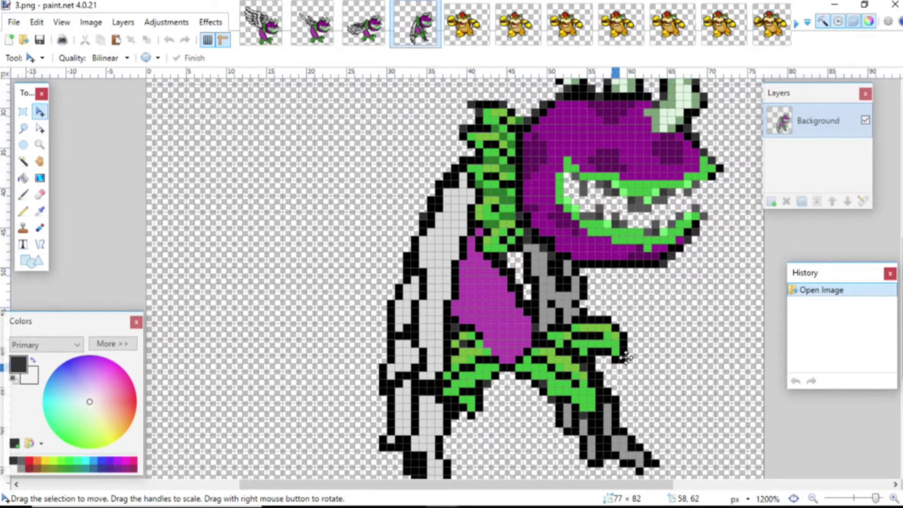
scroll(666, 391, "down", 2)
Select the entire canvas of winged plant frame 0.png with the Rectangle Select tool.
left_click(278, 40)
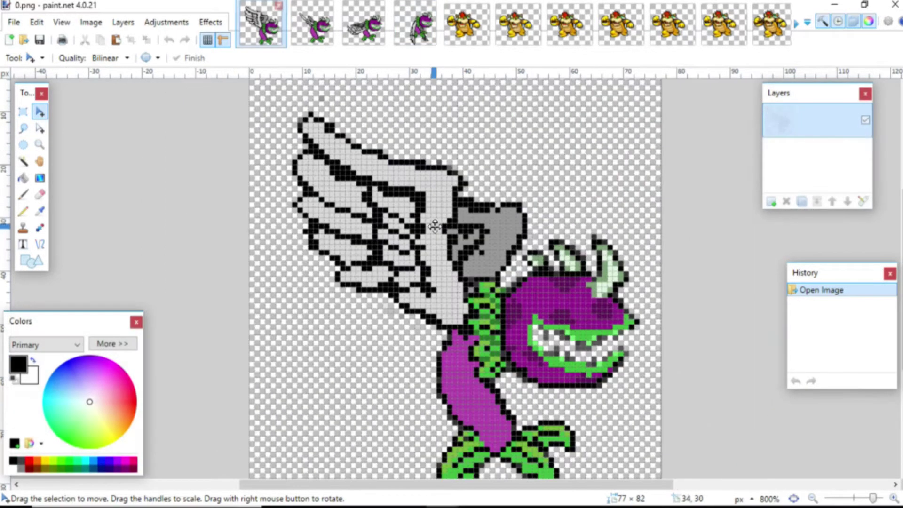
left_click(22, 111)
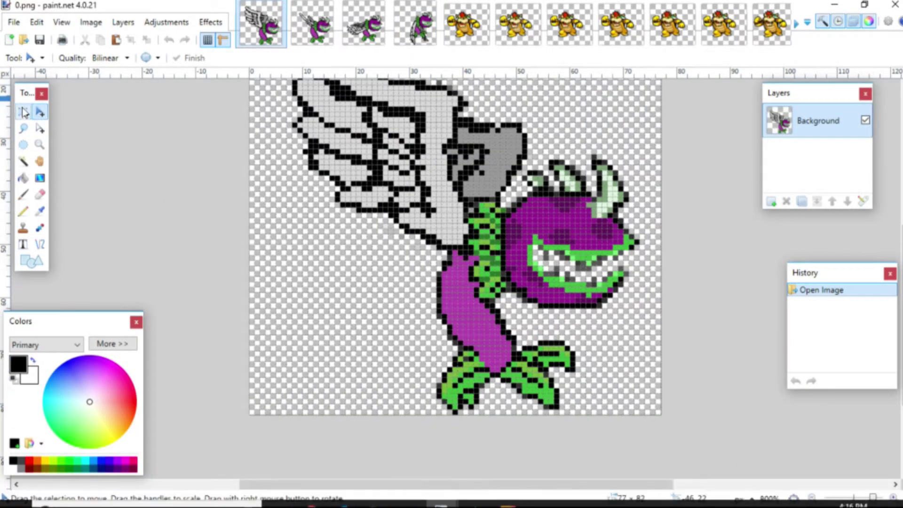
scroll(60, 166, "up", 2)
left_click_drag(246, 135, 664, 470)
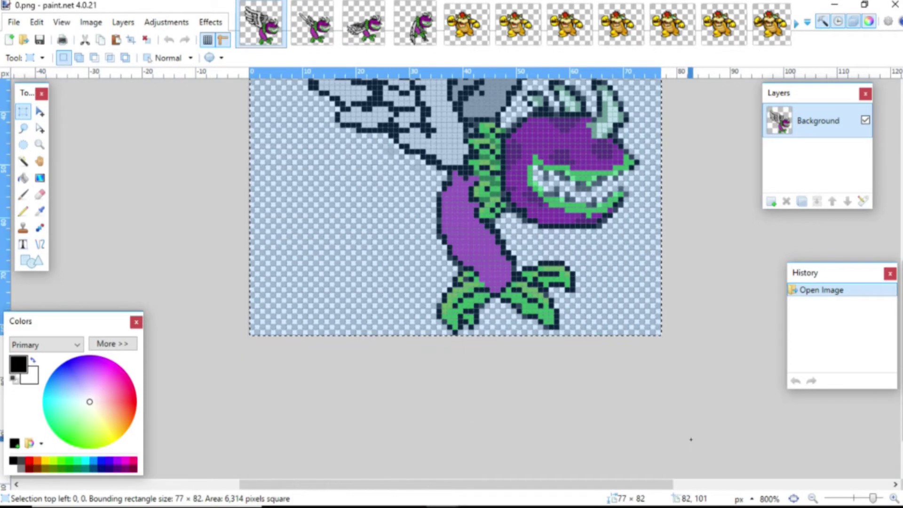
Shift the selected plant sprite in 0.png up 8 pixels with Move Selected Pixels.
left_click(39, 112)
scroll(158, 166, "up", 2)
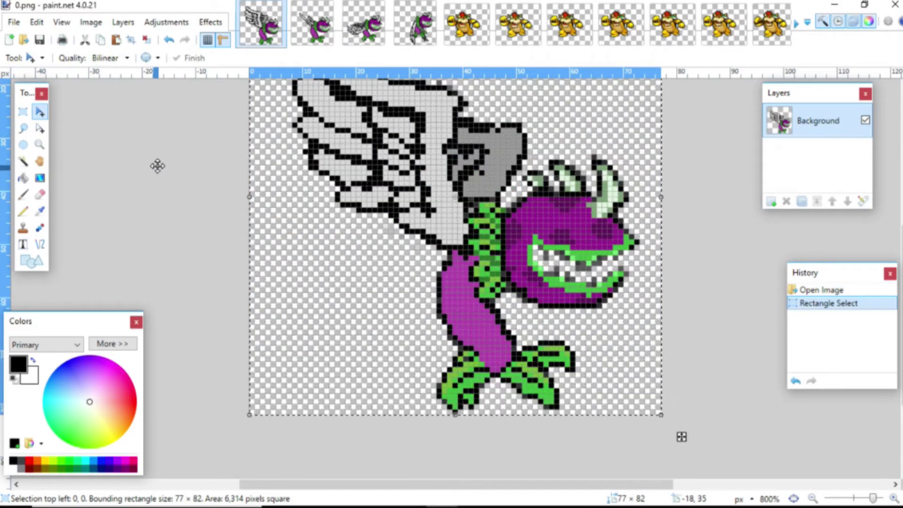
key("Up")
key("Up")
key("Up")
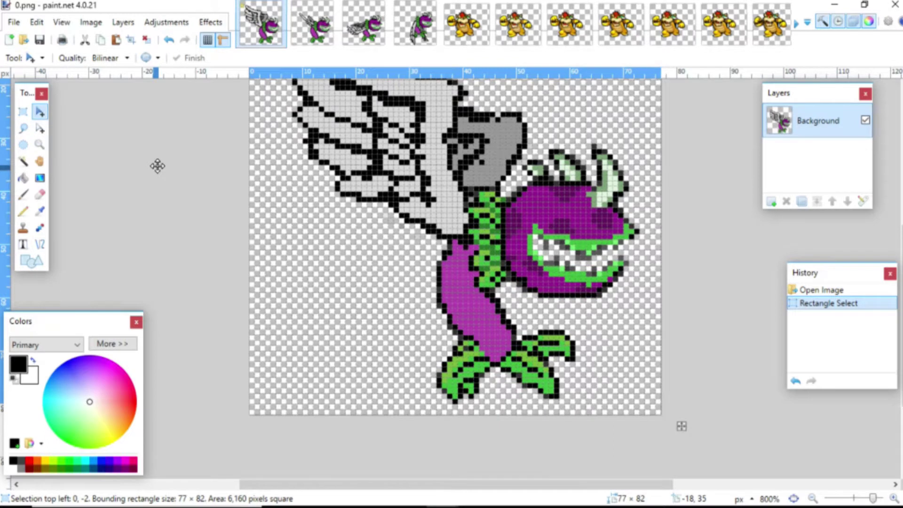
key("Up")
key("Up")
key("Up")
key("Up")
key("Up")
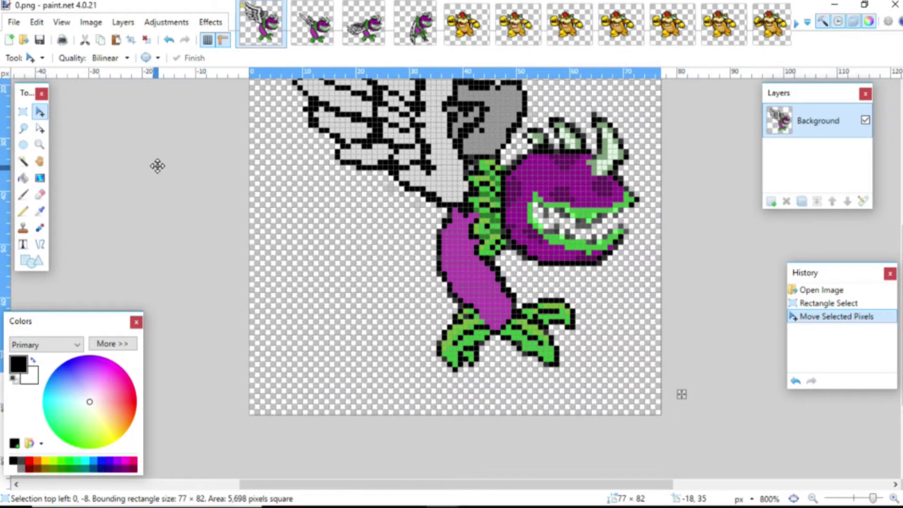
Compare the leg position in winged plant frame 3.png with the shifted sprite in 0.png at 1200%.
left_click(426, 28)
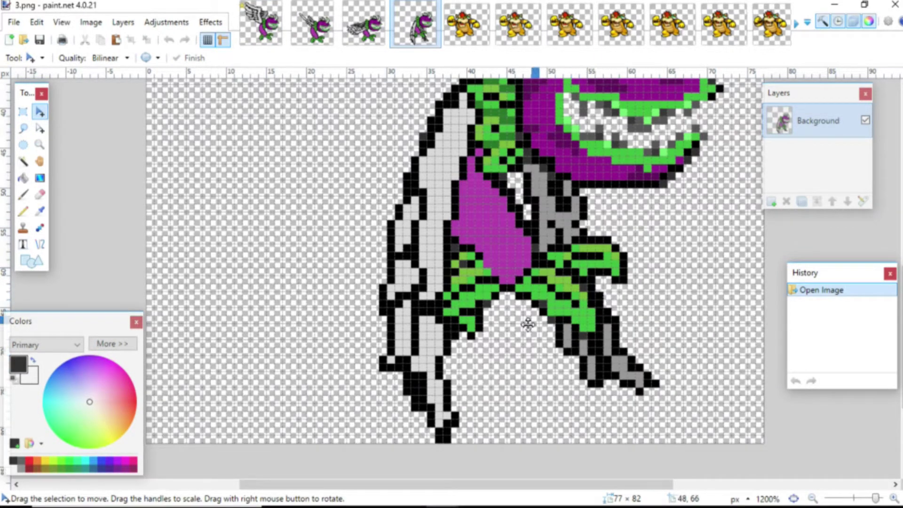
left_click(23, 111)
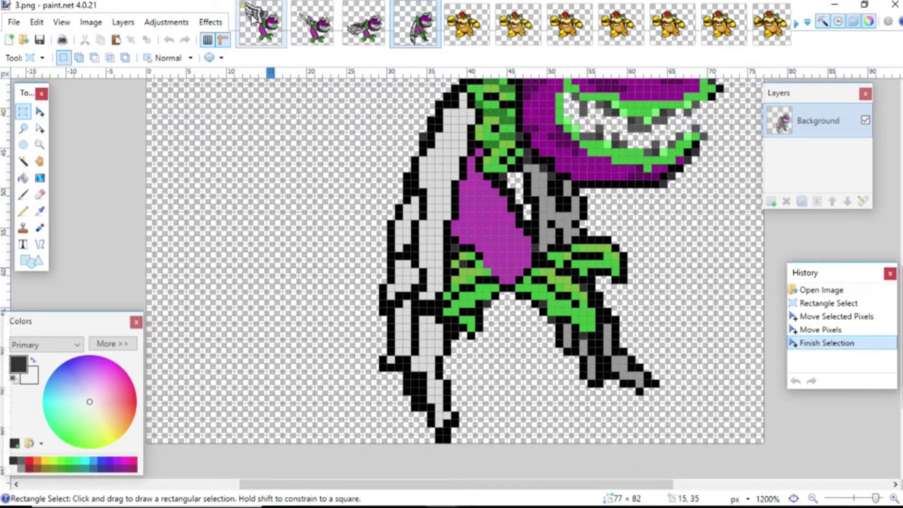
left_click(253, 18)
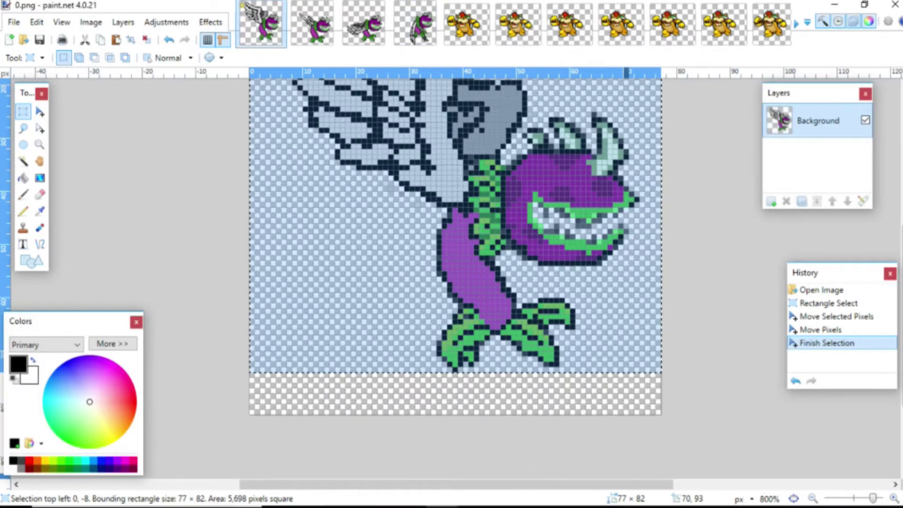
scroll(491, 407, "up", 2)
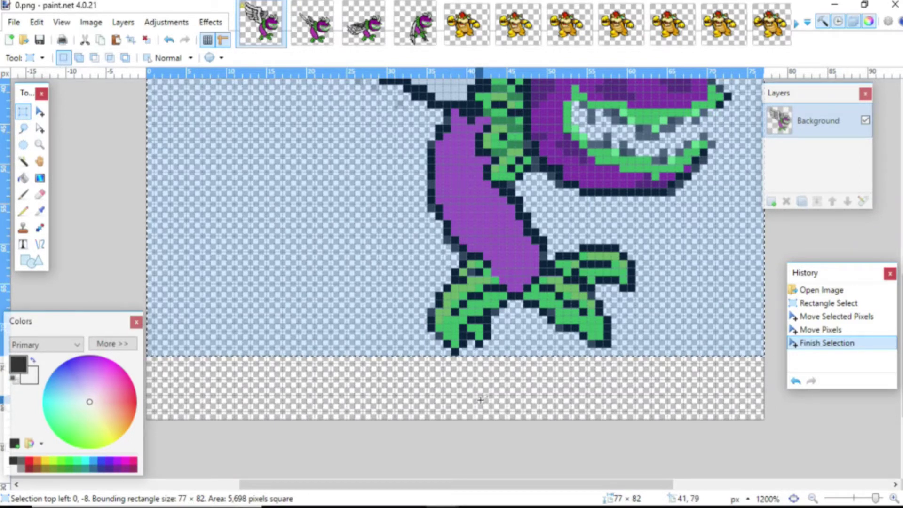
Shift the selected plant sprite in 0.png up 4 more pixels with Move Selected Pixels.
left_click(40, 112)
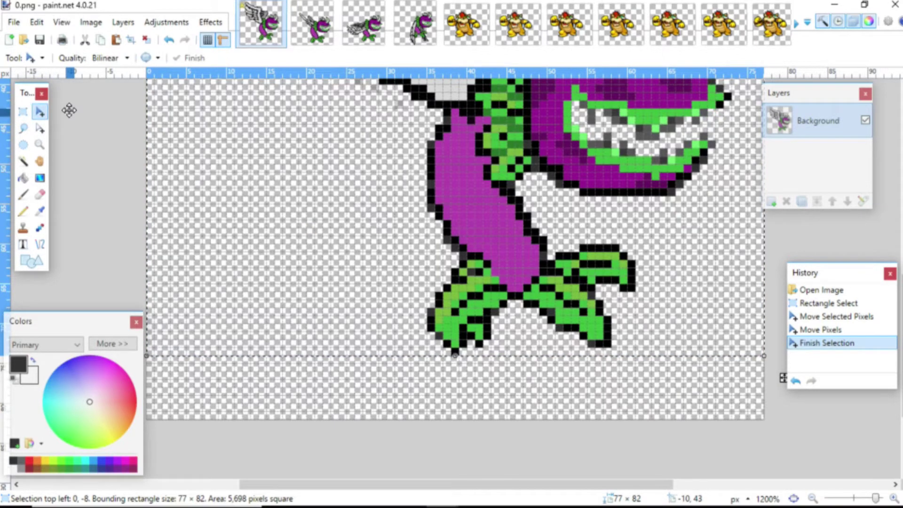
key("Up")
key("Up")
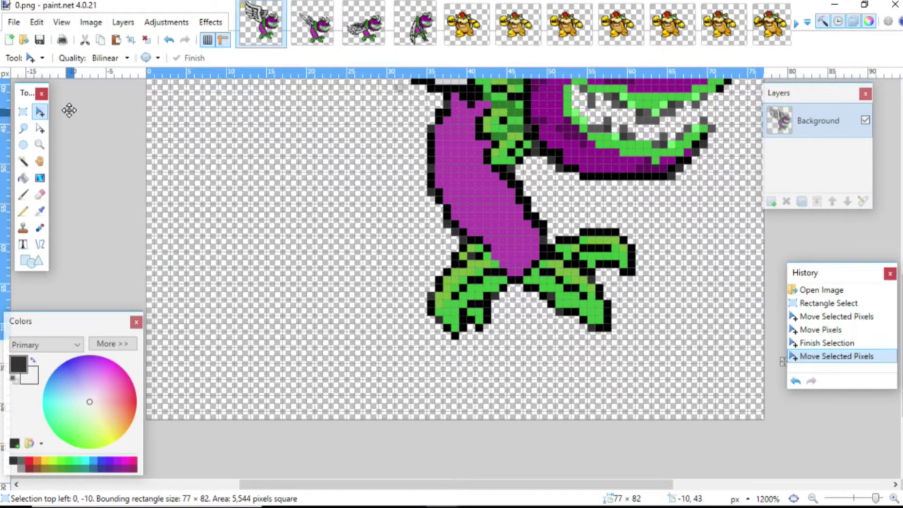
key("Up")
key("Up")
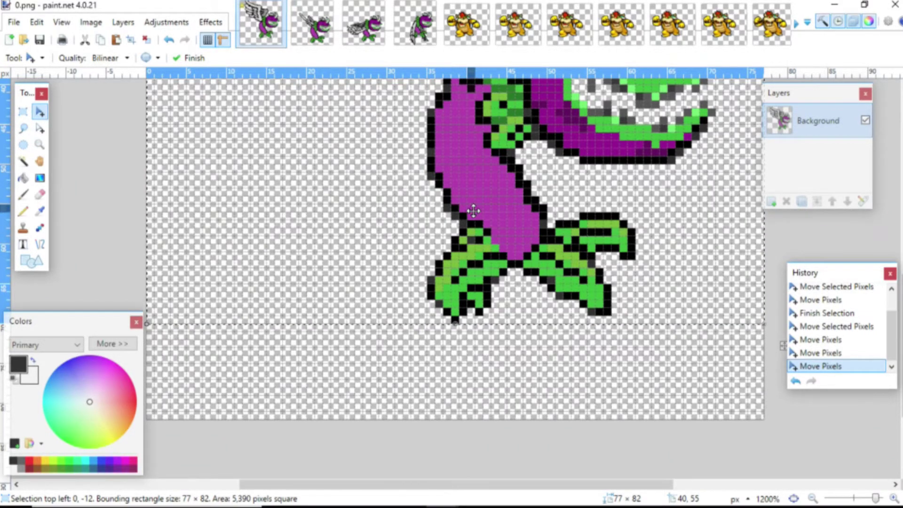
Move the selected plant sprite in 0.png back down 12 pixels to the canvas origin.
key("Down")
key("Down")
key("Down")
key("Down")
key("Down")
key("Down")
key("Down")
key("Down")
key("Down")
key("Down")
key("Down")
key("Down")
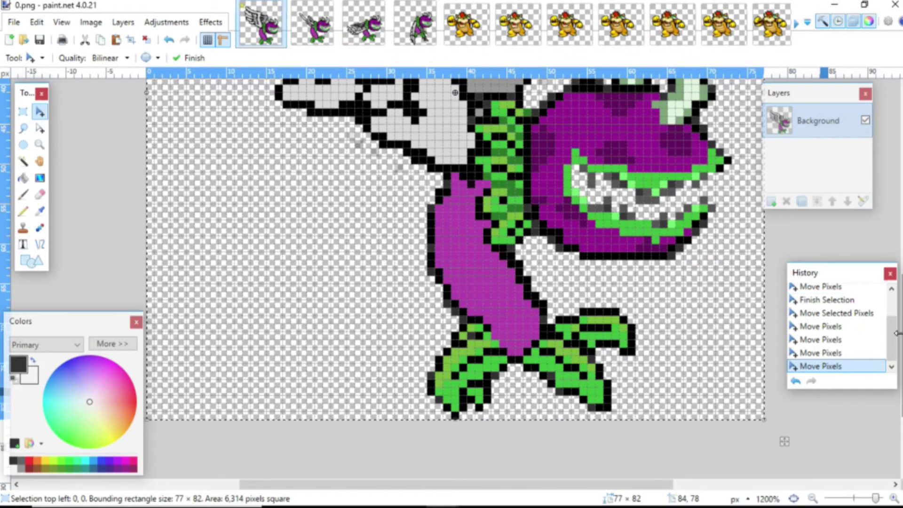
Revert 0.png to its originally opened state through the history and save the file.
scroll(890, 333, "up", 5)
left_click(820, 290)
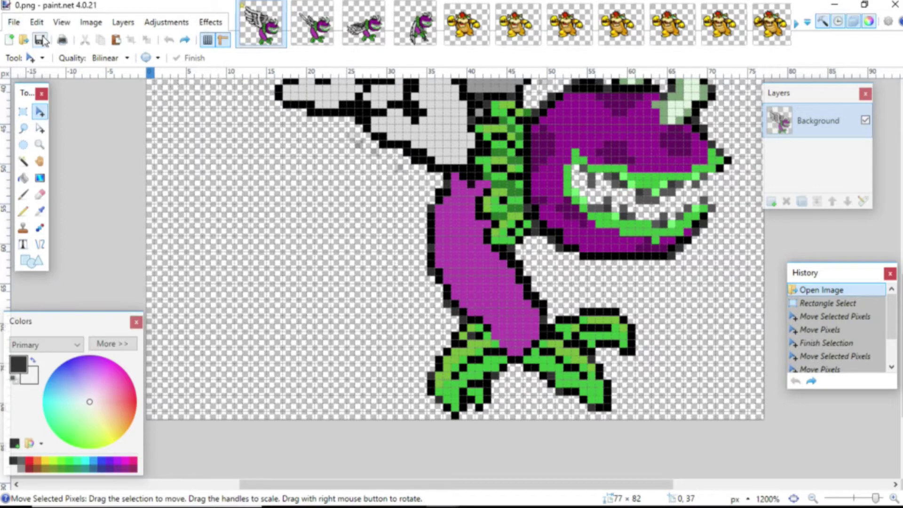
left_click(42, 41)
left_click(571, 352)
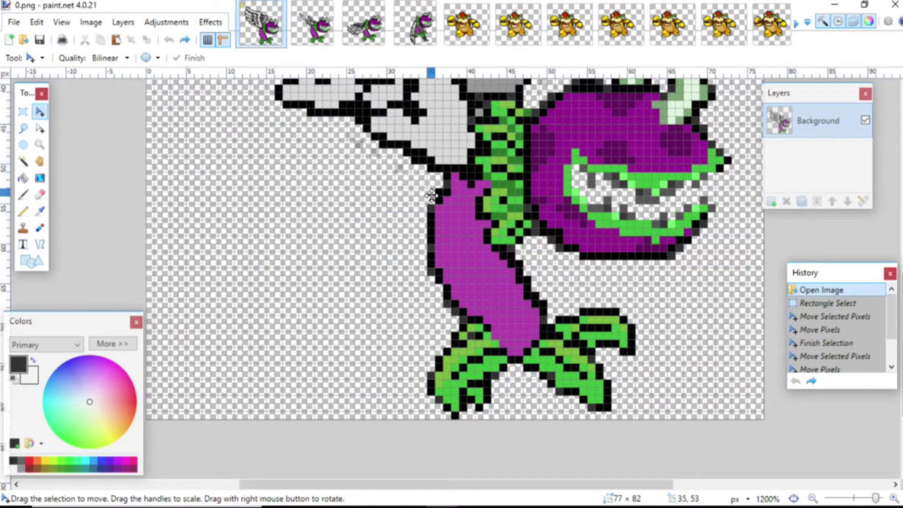
View the whole winged plant sprite in 0.png at 600% and close paint.net.
scroll(444, 271, "up", 2)
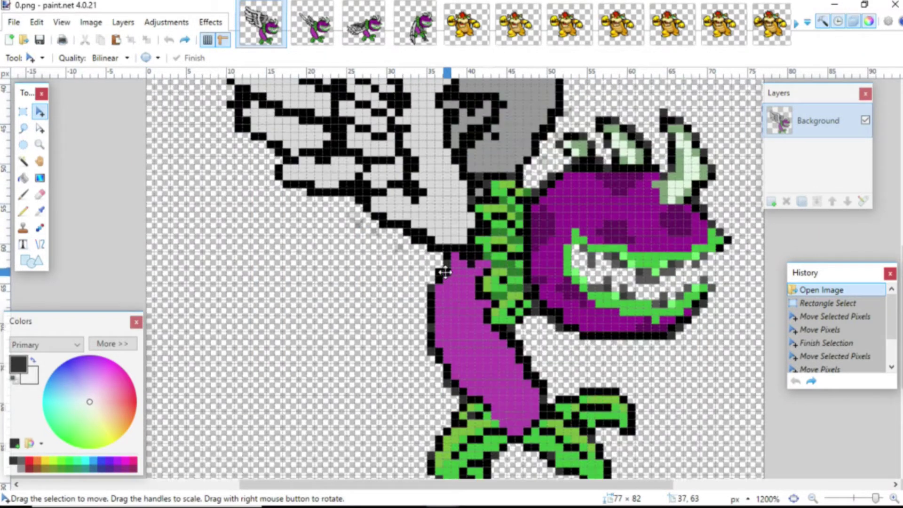
double_click(813, 498)
left_click(813, 498)
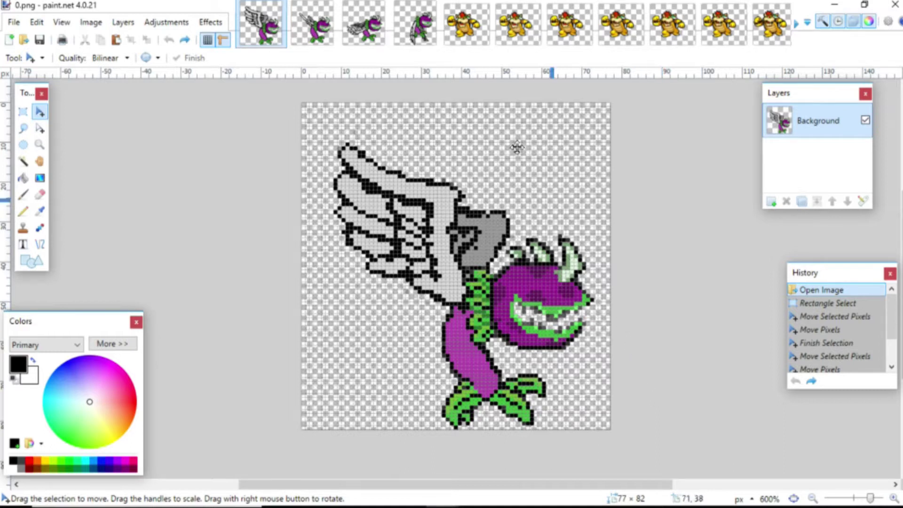
left_click(895, 4)
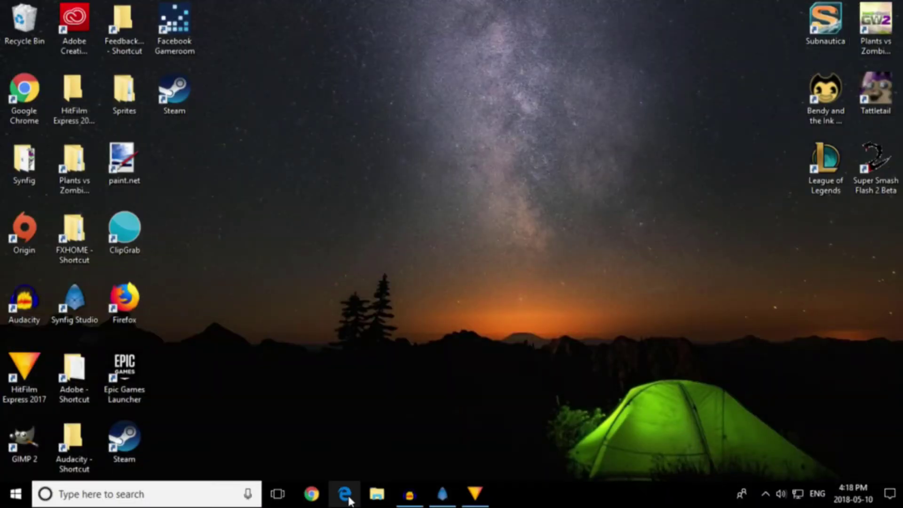
Switch to File Explorer and open the folder Desktop\Sprites\chomper\bis Legendarychomper\flying spot.
left_click(376, 493)
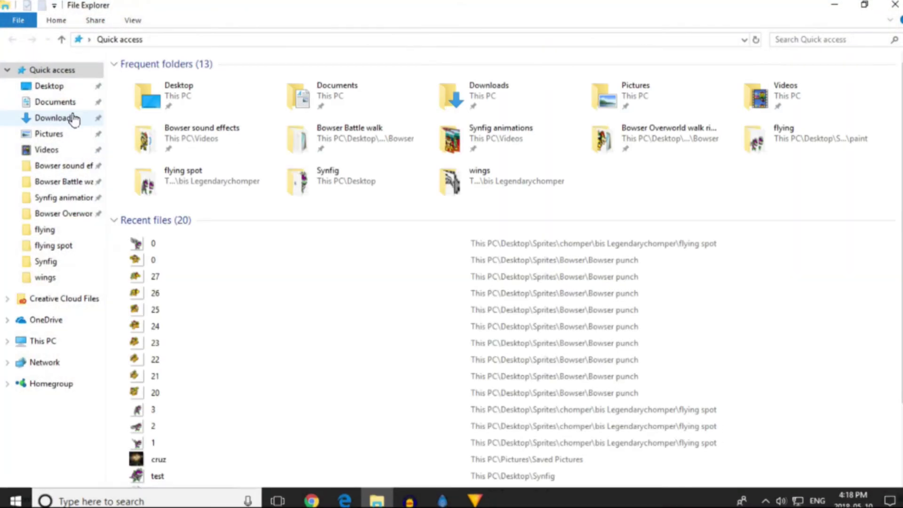
left_click(57, 89)
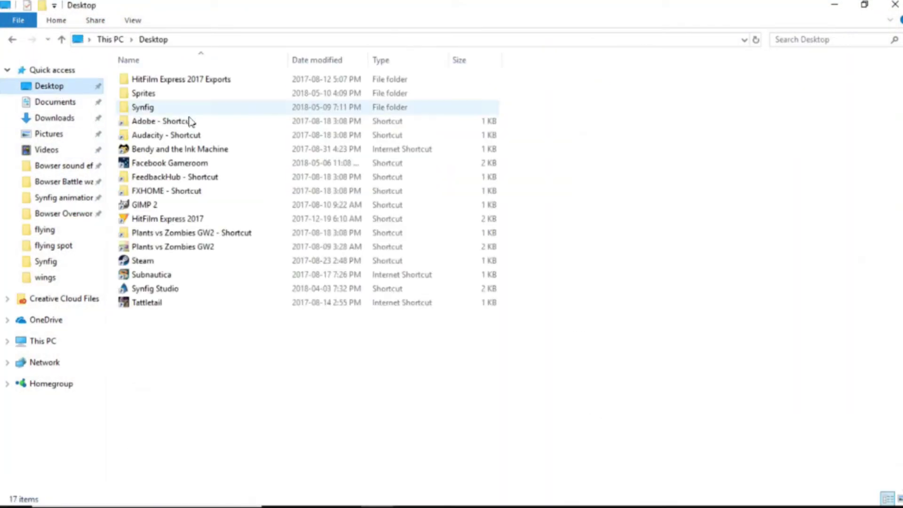
double_click(184, 96)
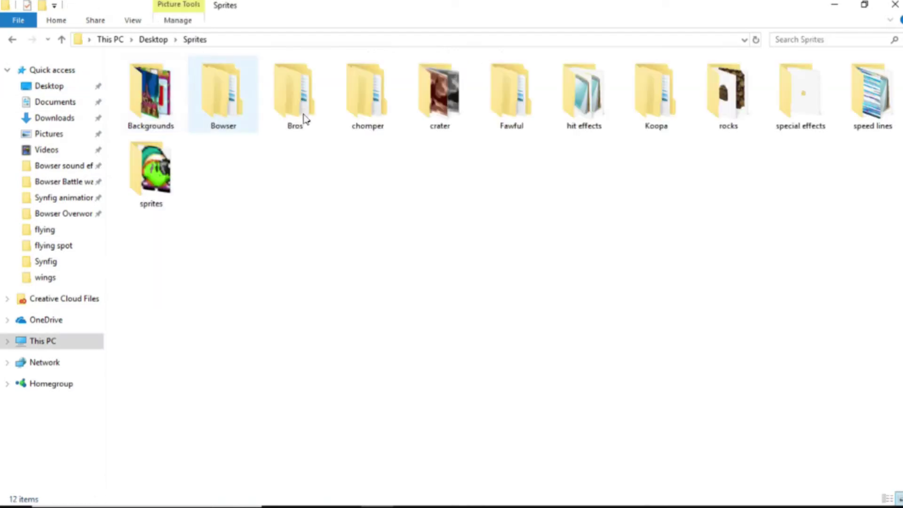
double_click(364, 93)
double_click(223, 125)
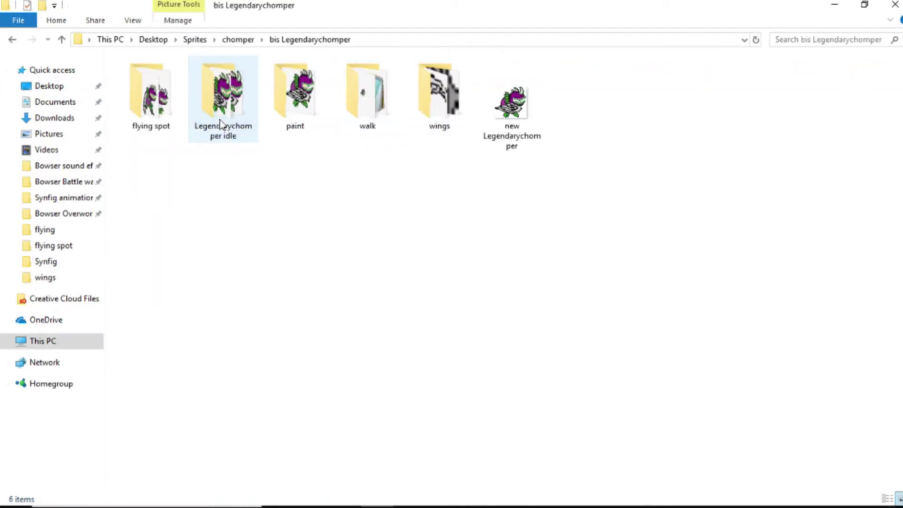
double_click(162, 125)
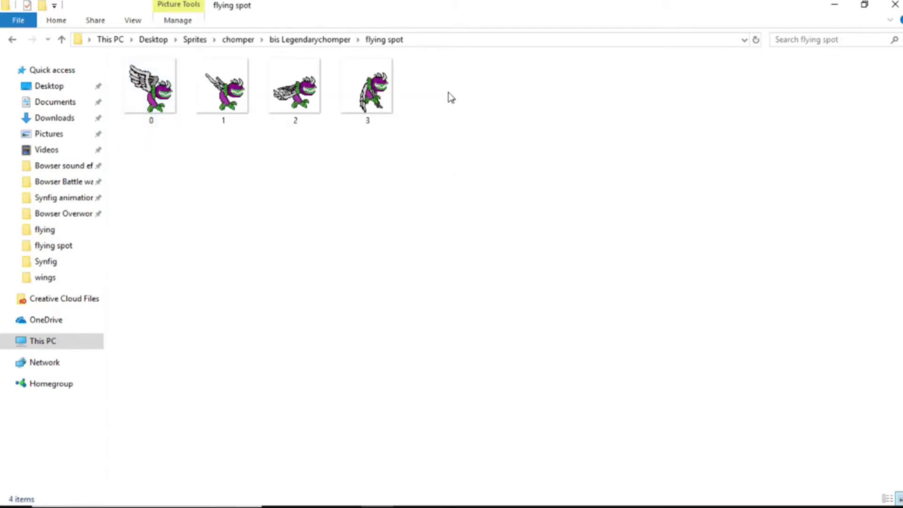
Create a new text document with its default name in the flying spot folder and open it in Notepad.
right_click(448, 92)
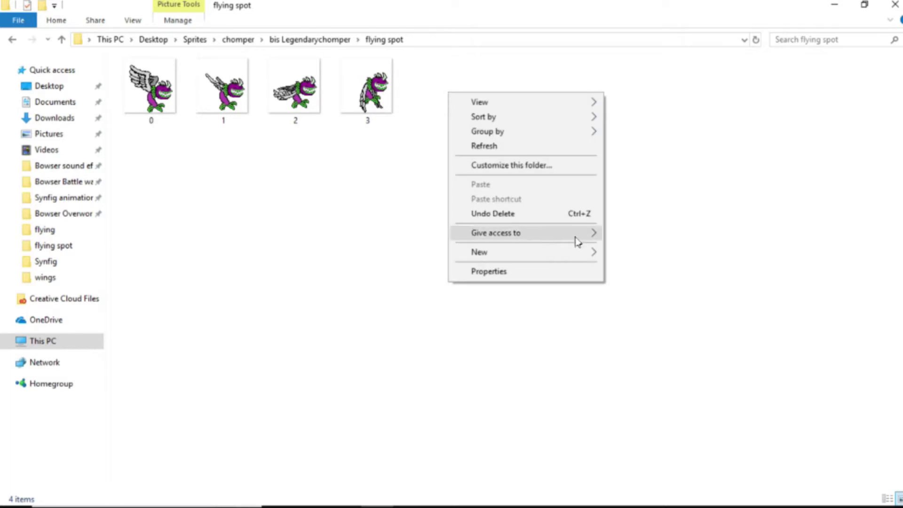
mouse_move(574, 250)
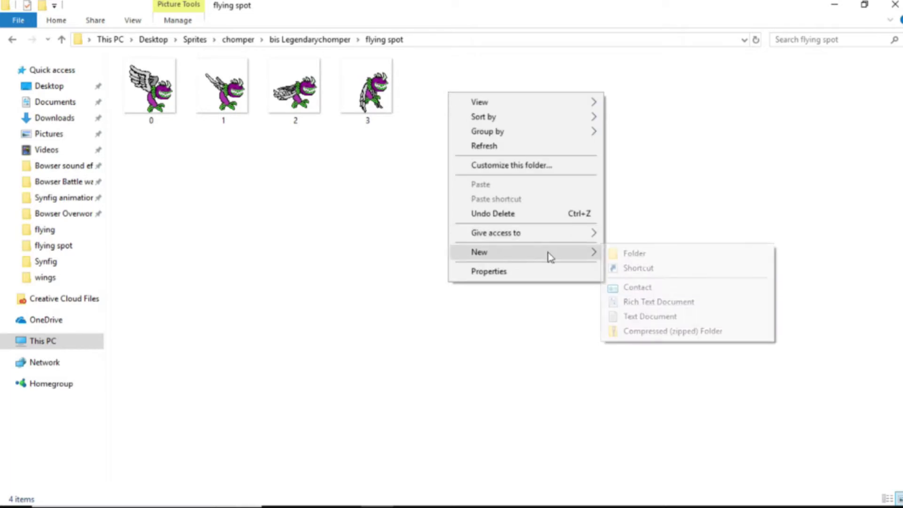
left_click(645, 317)
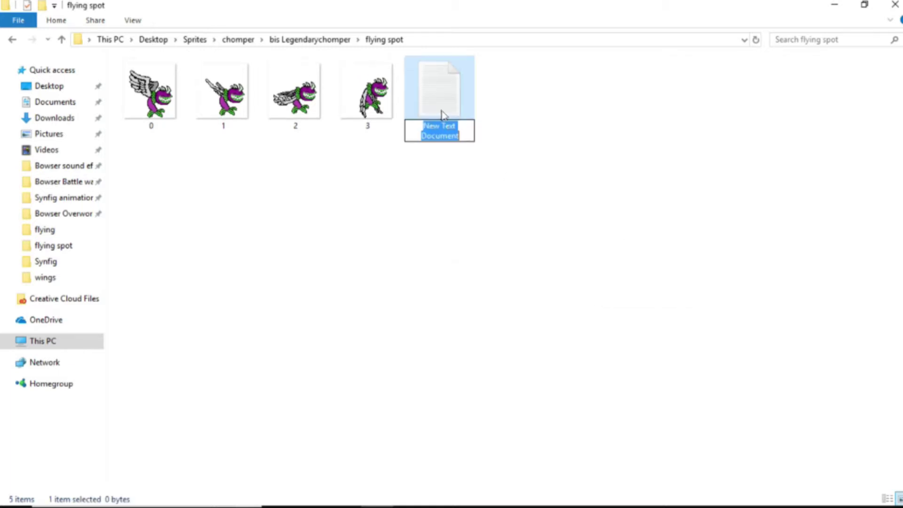
left_click(433, 83)
double_click(433, 84)
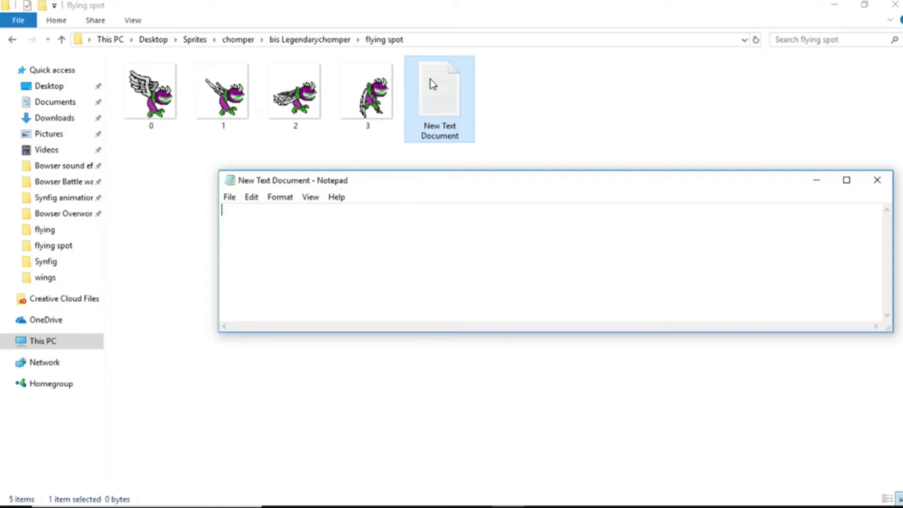
Write the frame rate line "FPS 8" at the start of the document, trying 24 and 12 before settling on 8.
type("8")
key("BackSpace")
type("FPS 8")
key("BackSpace")
type("24")
key("BackSpace")
key("BackSpace")
type("12")
key("BackSpace")
key("BackSpace")
type("8")
key("Return")
key("Return")
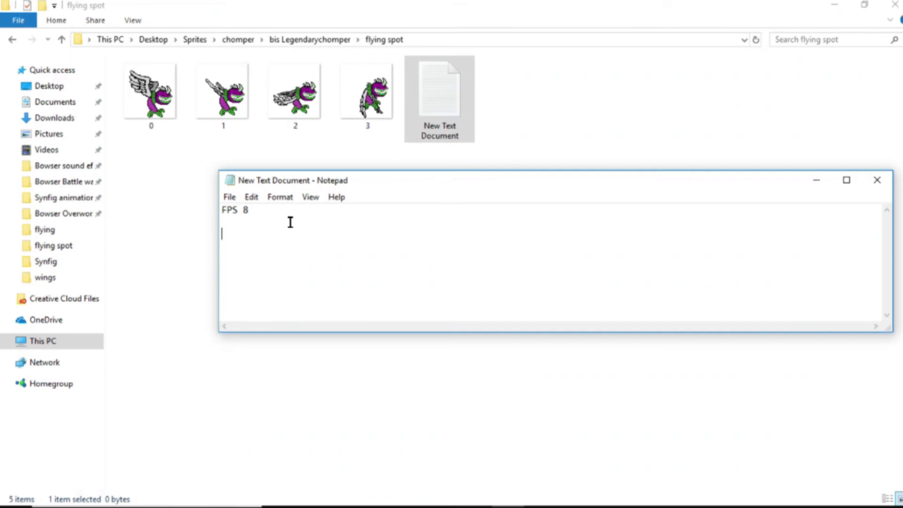
Leave one blank line below the frame rate and start the frame list with 0.
key("BackSpace")
key("Return")
key("Return")
type("0")
Minimize the text document, view frame 0.png in Photos, and close the viewer.
left_click(816, 181)
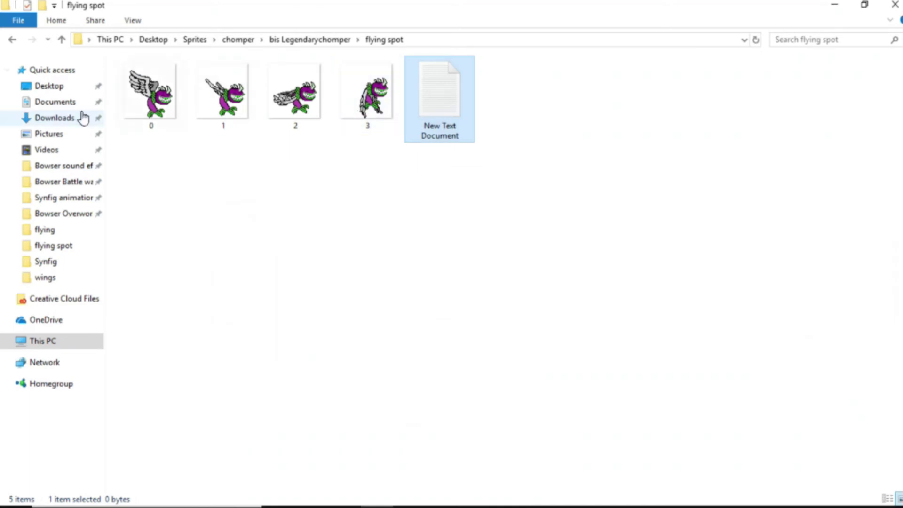
left_click(133, 103)
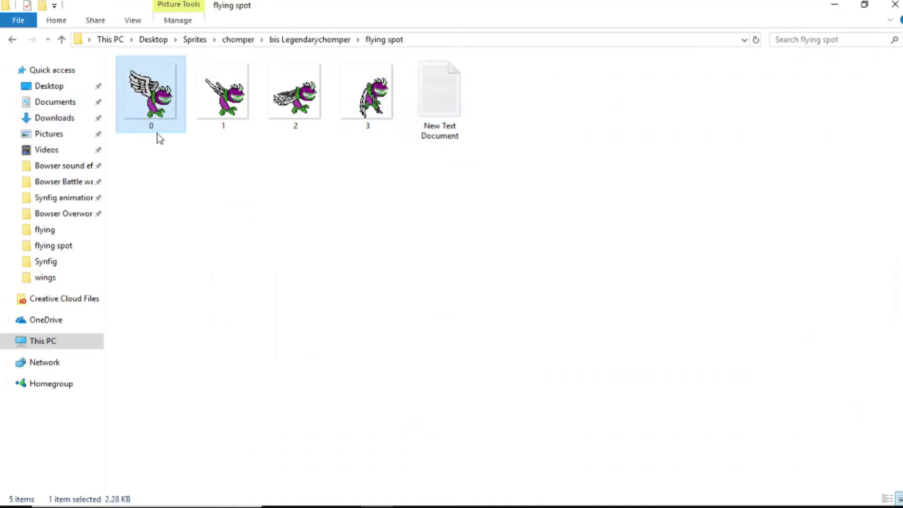
double_click(145, 103)
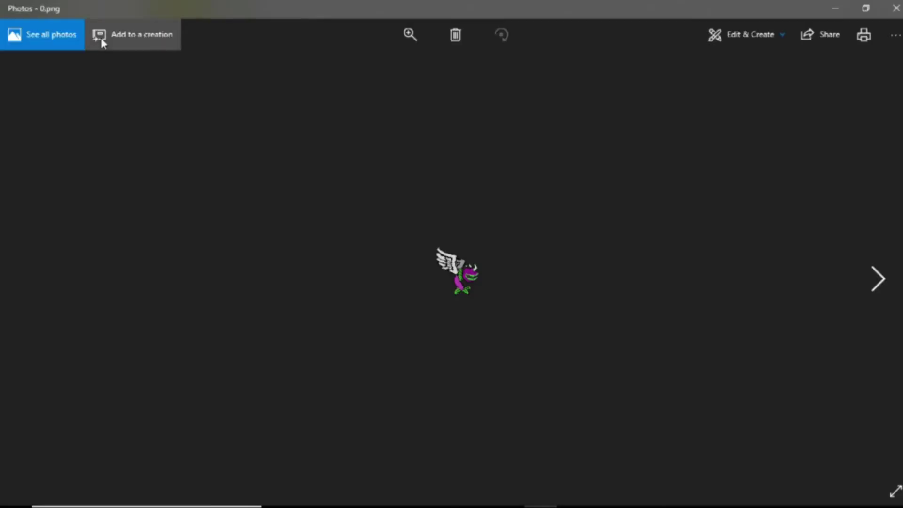
left_click(102, 43)
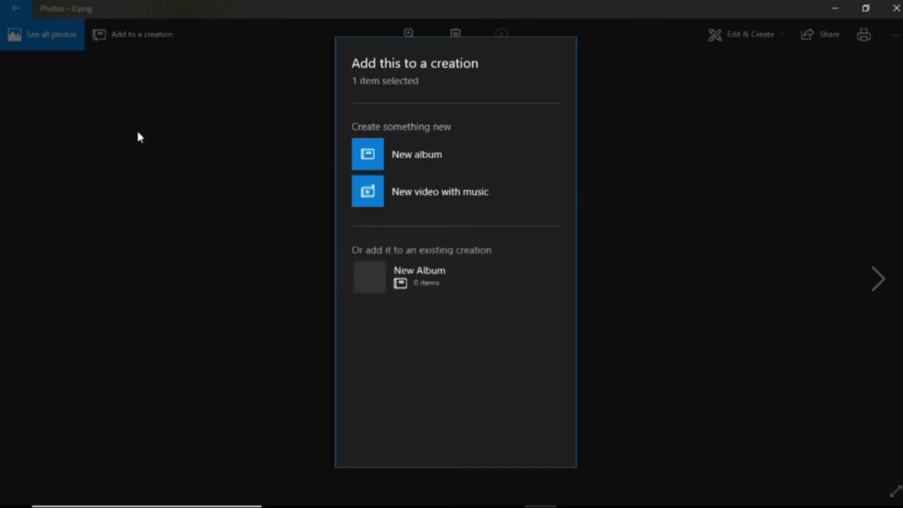
left_click(260, 230)
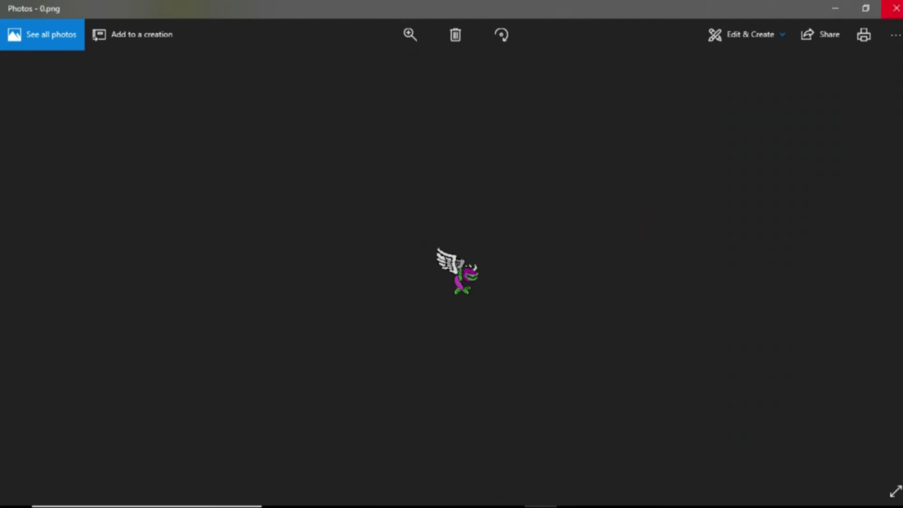
left_click(896, 9)
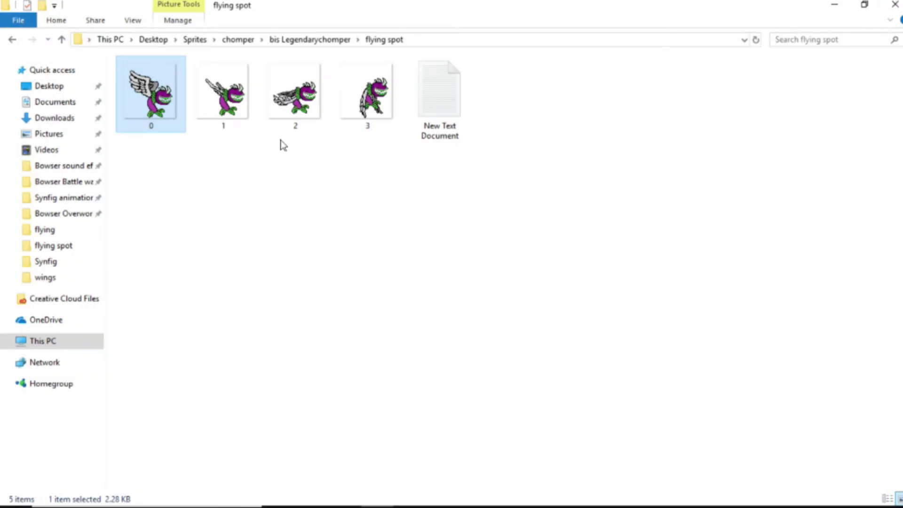
Return to Notepad, complete the first entry as 0.png, and list 1.png, 2.png, 3.png, 2.png and 1.png on separate lines below it.
mouse_move(472, 505)
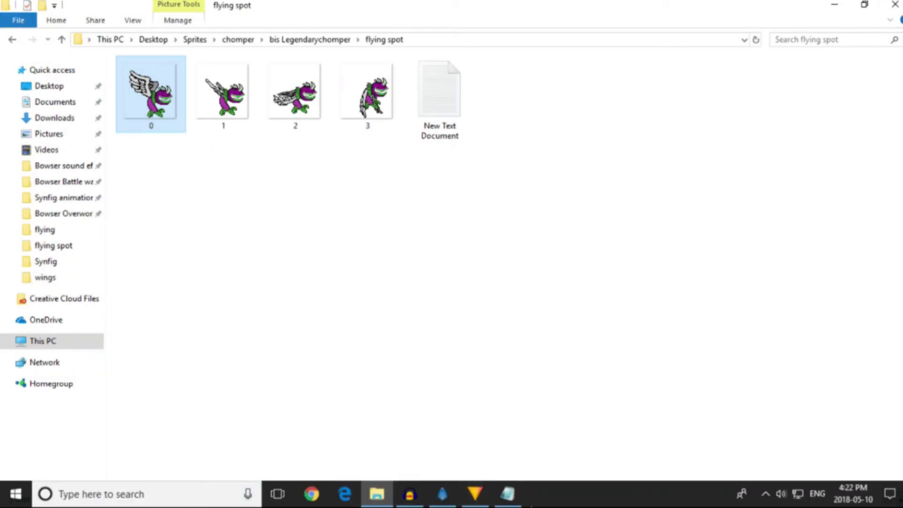
left_click(508, 494)
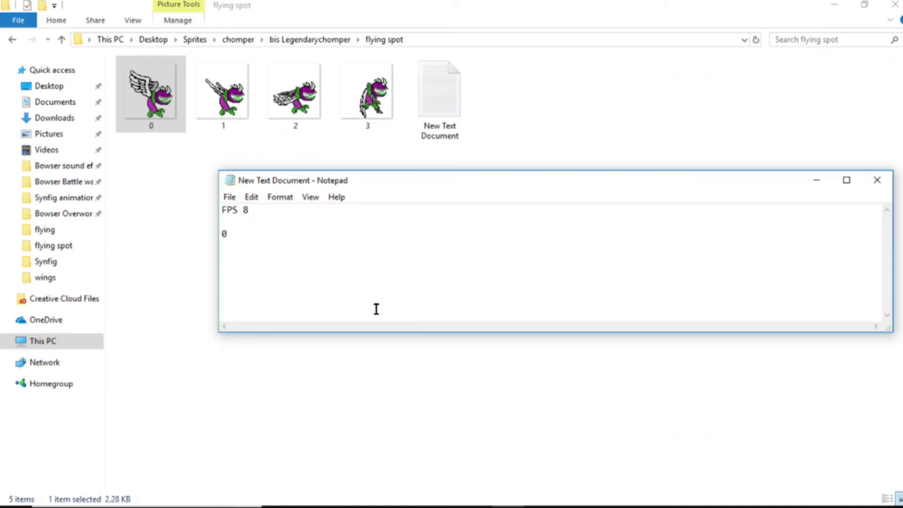
type(".png")
key("Return")
type("1.png")
key("Return")
type("2.png")
key("Return")
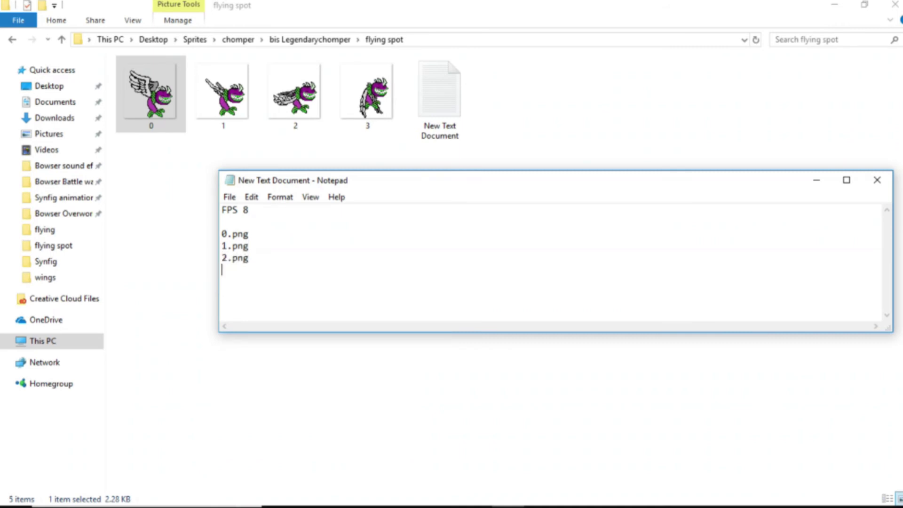
type("3.png")
key("Return")
type("2.png")
key("Return")
type("1.png")
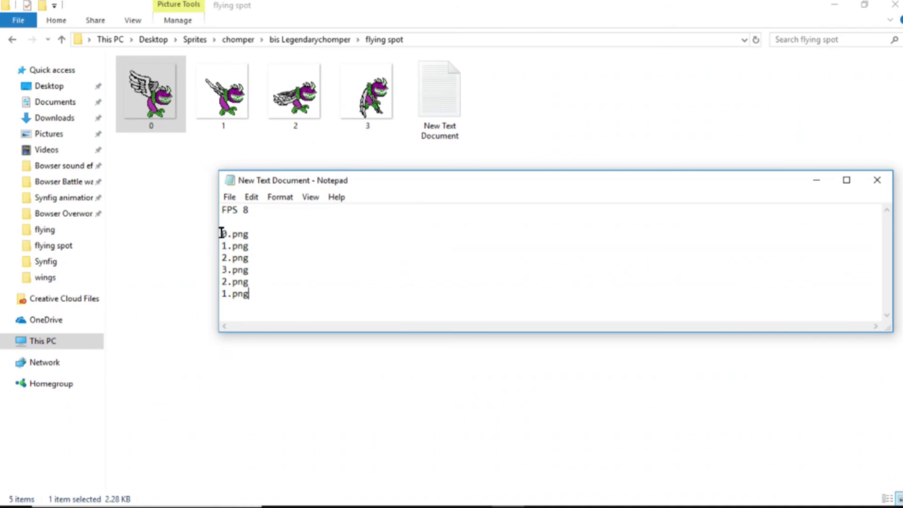
Save the document under the new name Legendarychomper_flying_spot_FPS_8.lst in the flying spot folder and close Notepad.
left_click(233, 198)
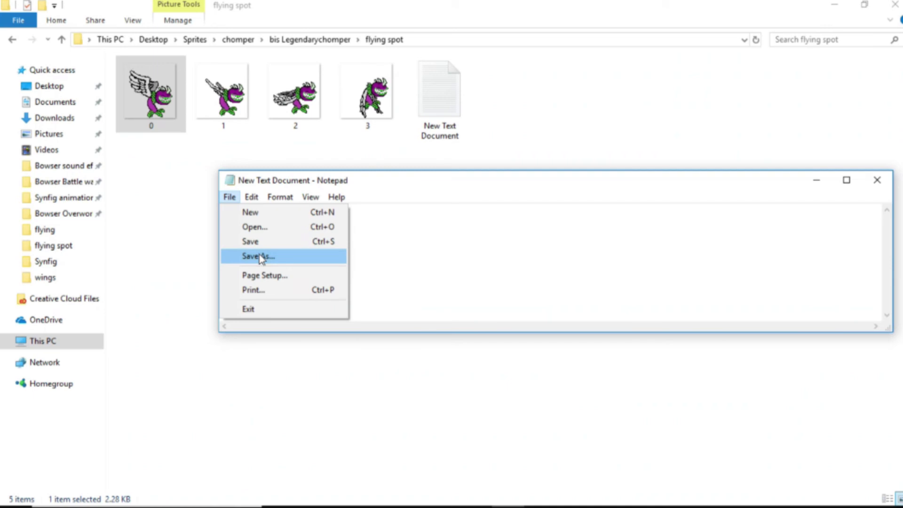
left_click(259, 256)
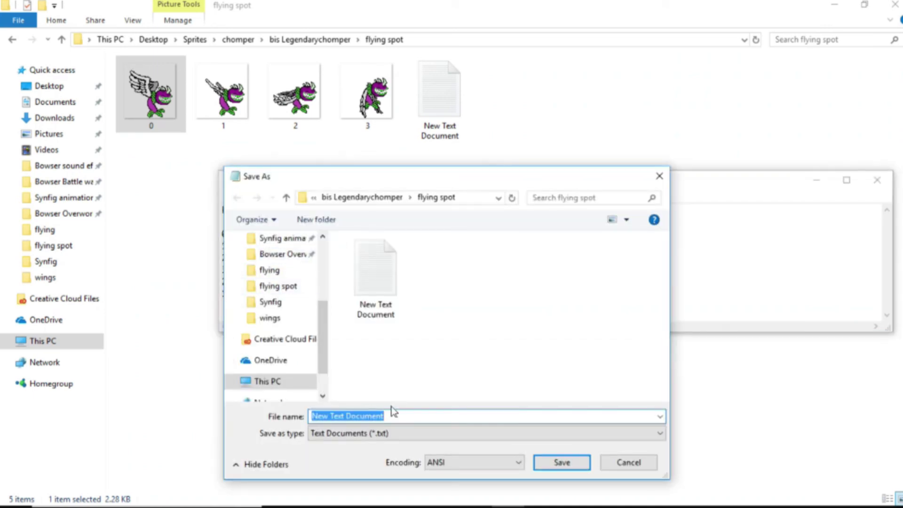
key("BackSpace")
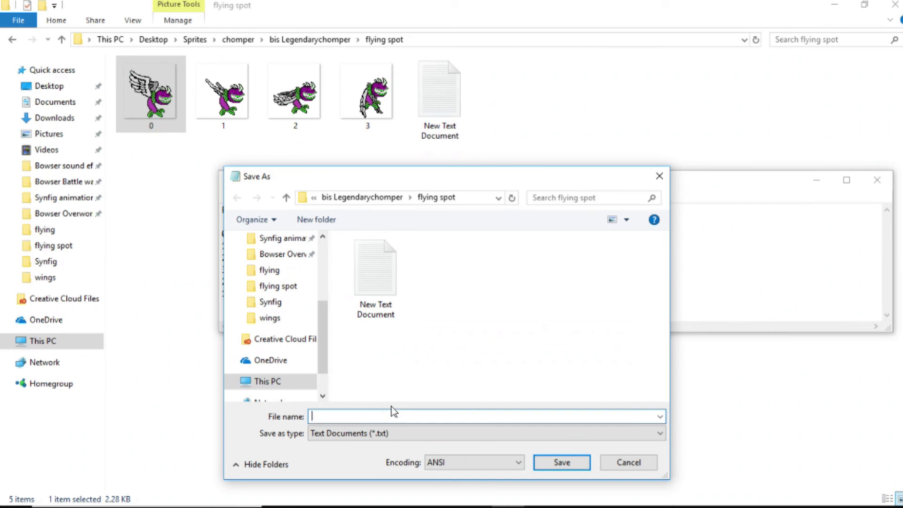
type("Legendarychomper")
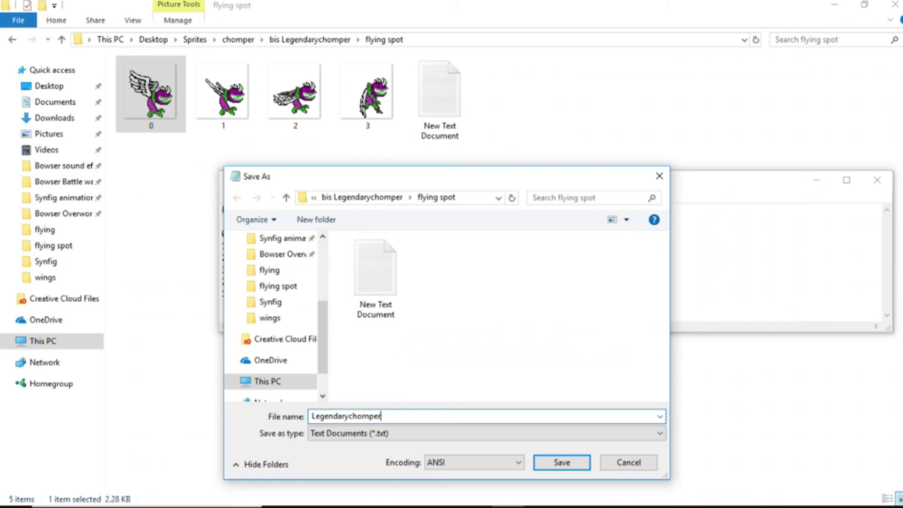
type("_")
type("flying_spot_")
type("FPS")
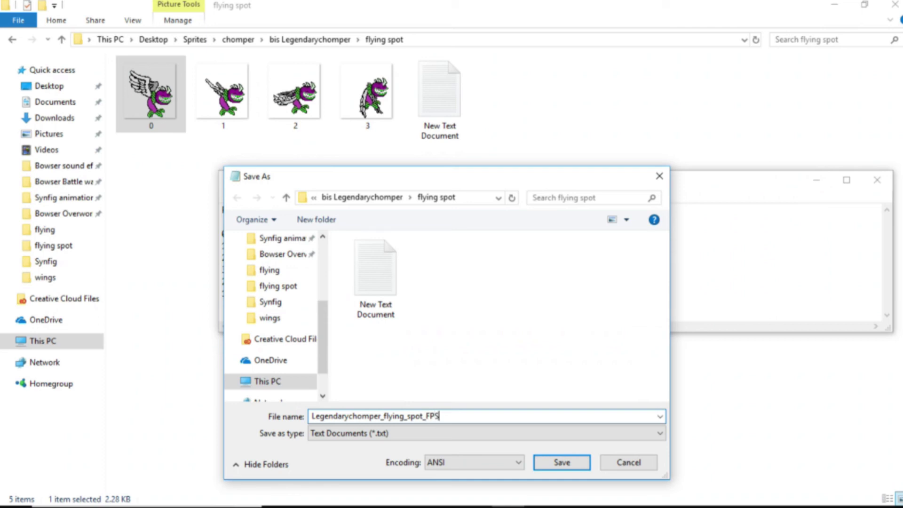
type("_8")
type(".lst")
left_click(568, 468)
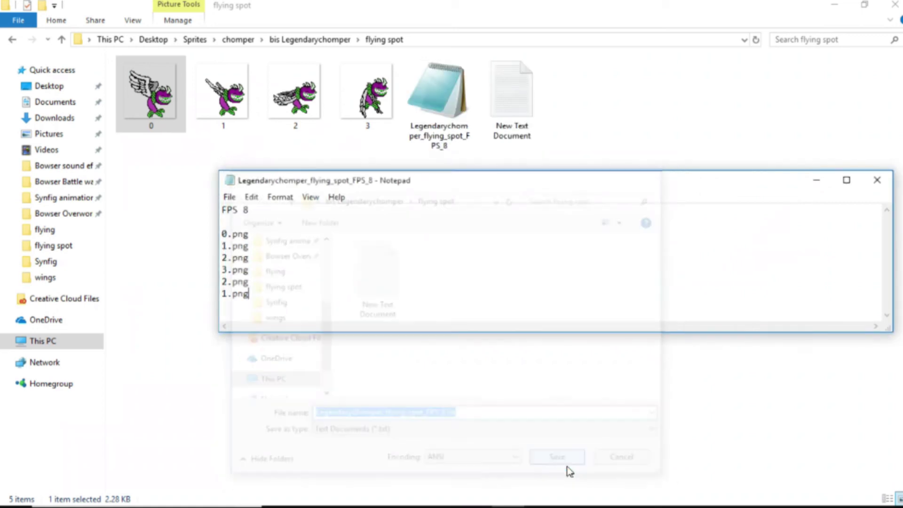
left_click(870, 185)
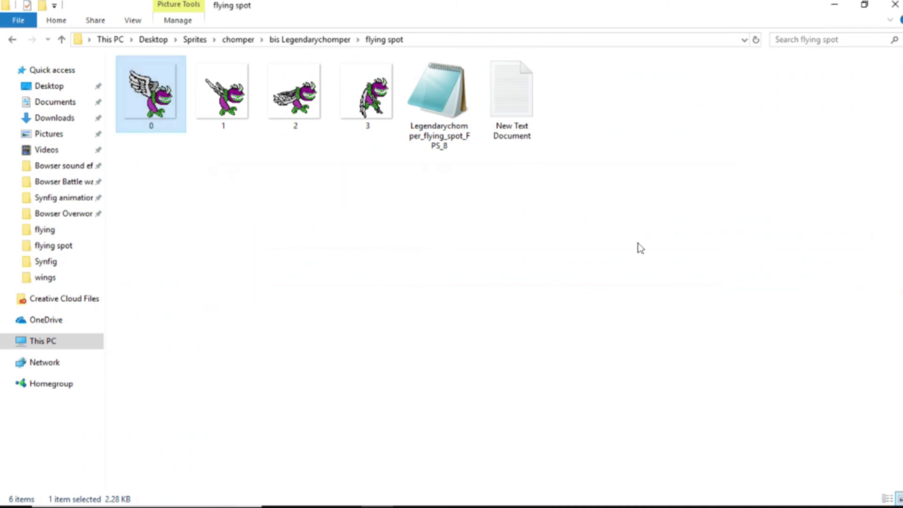
Delete the empty New Text Document from the flying spot folder and close the folder window.
left_click(542, 140)
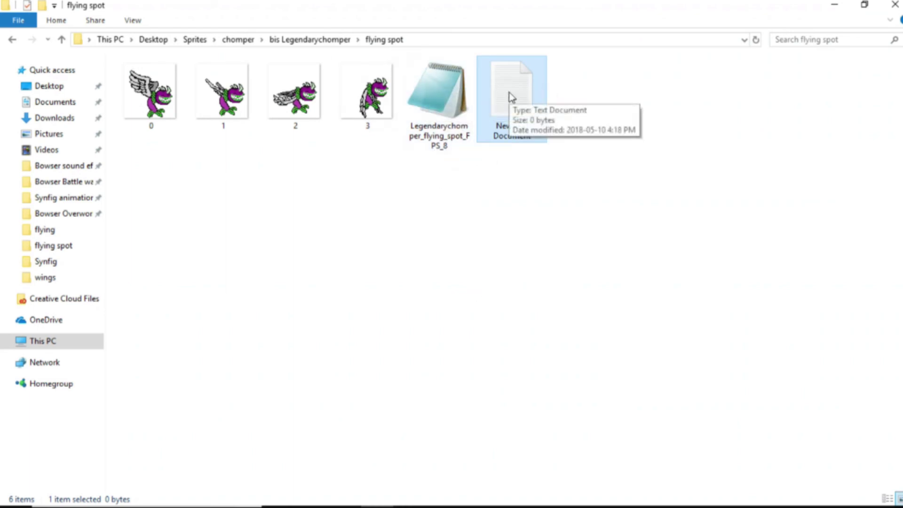
key("Delete")
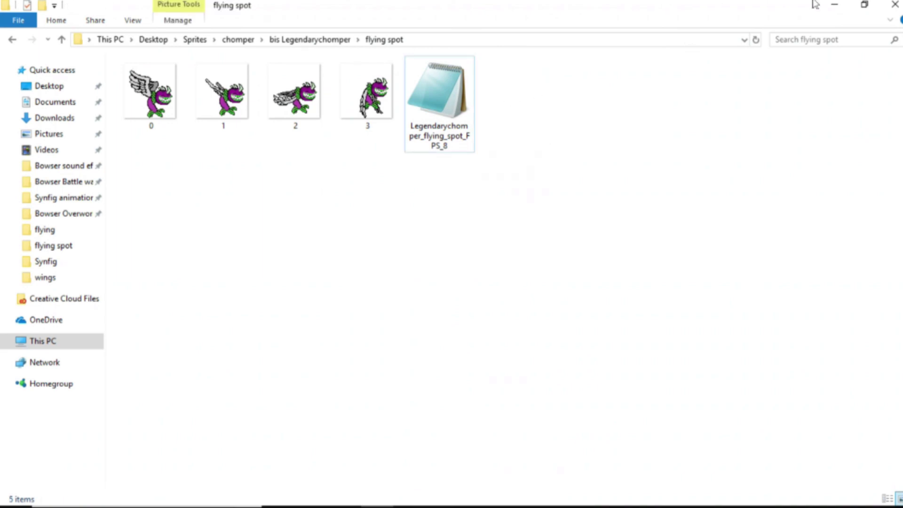
left_click(894, 4)
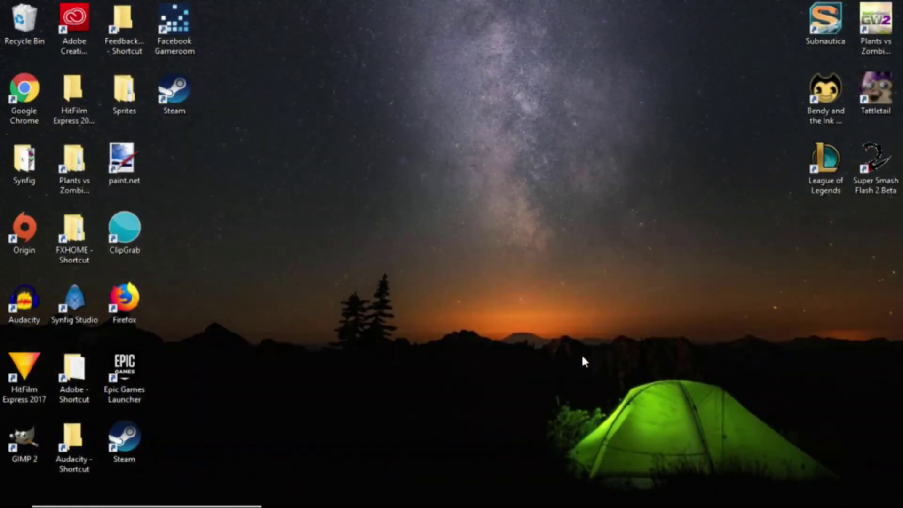